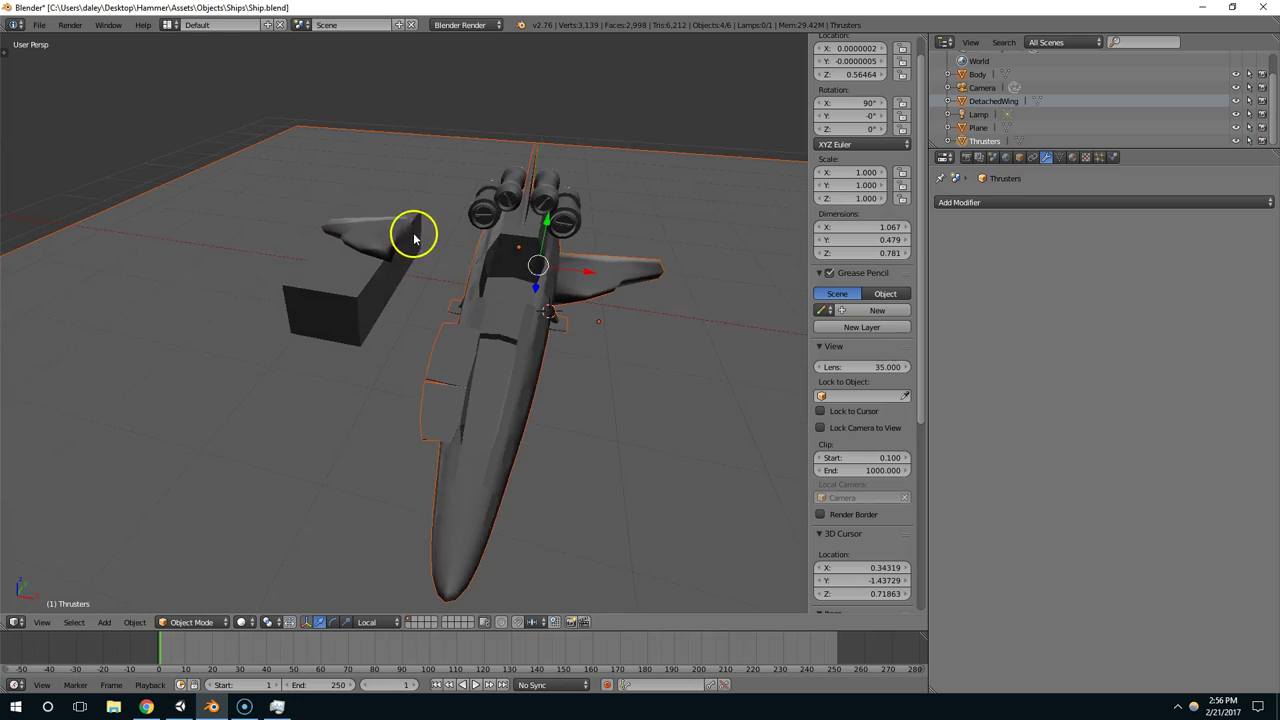
Step: Inspect the ship model's upper hull, recessed bay and open hatch panels from several angles
{"action": "middle_click_drag", "start_coordinate": [543, 323], "coordinate": [469, 314]}
{"action": "scroll", "coordinate": [478, 360], "scroll_direction": "up", "scroll_amount": 2}
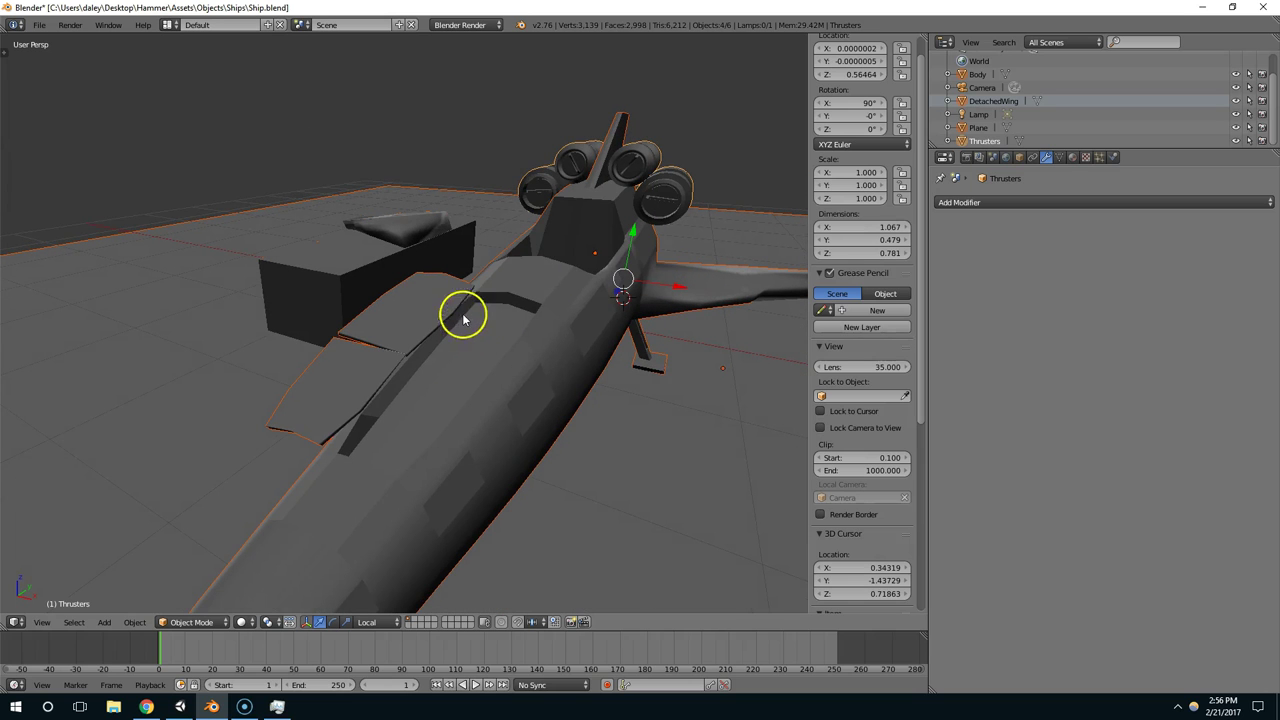
{"action": "key", "text": "Tab"}
{"action": "key", "text": "Tab"}
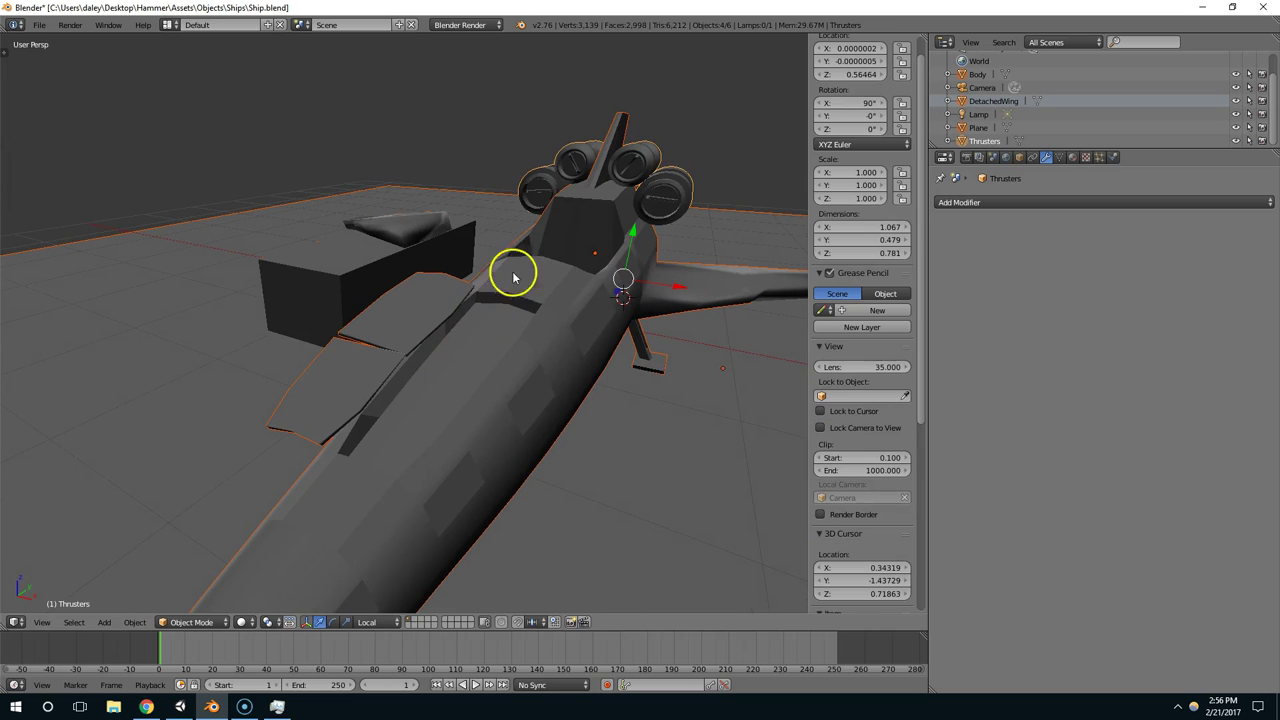
{"action": "middle_click_drag", "start_coordinate": [483, 380], "coordinate": [475, 398]}
{"action": "scroll", "coordinate": [475, 398], "scroll_direction": "down", "scroll_amount": 5}
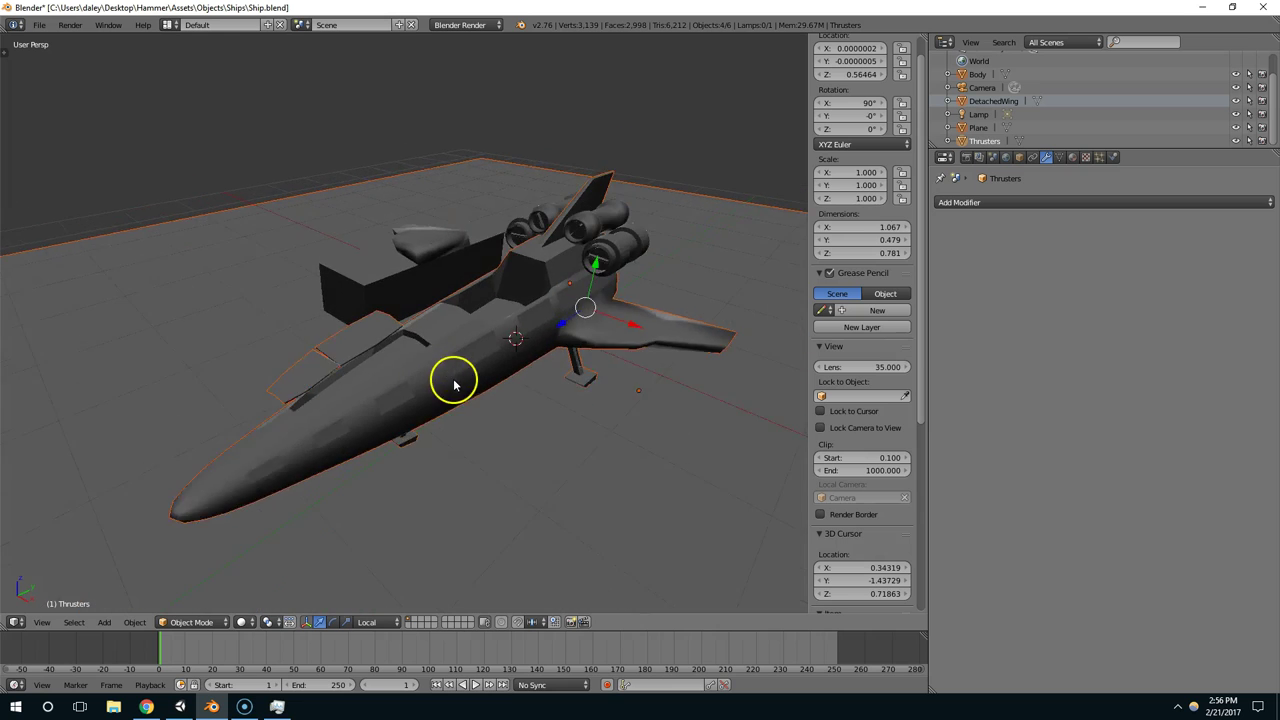
Step: Switch to Unity and examine the yellow hatch panels and bay on the textured ship preview
{"action": "left_click", "coordinate": [182, 705]}
{"action": "left_click_drag", "start_coordinate": [340, 282], "coordinate": [283, 260]}
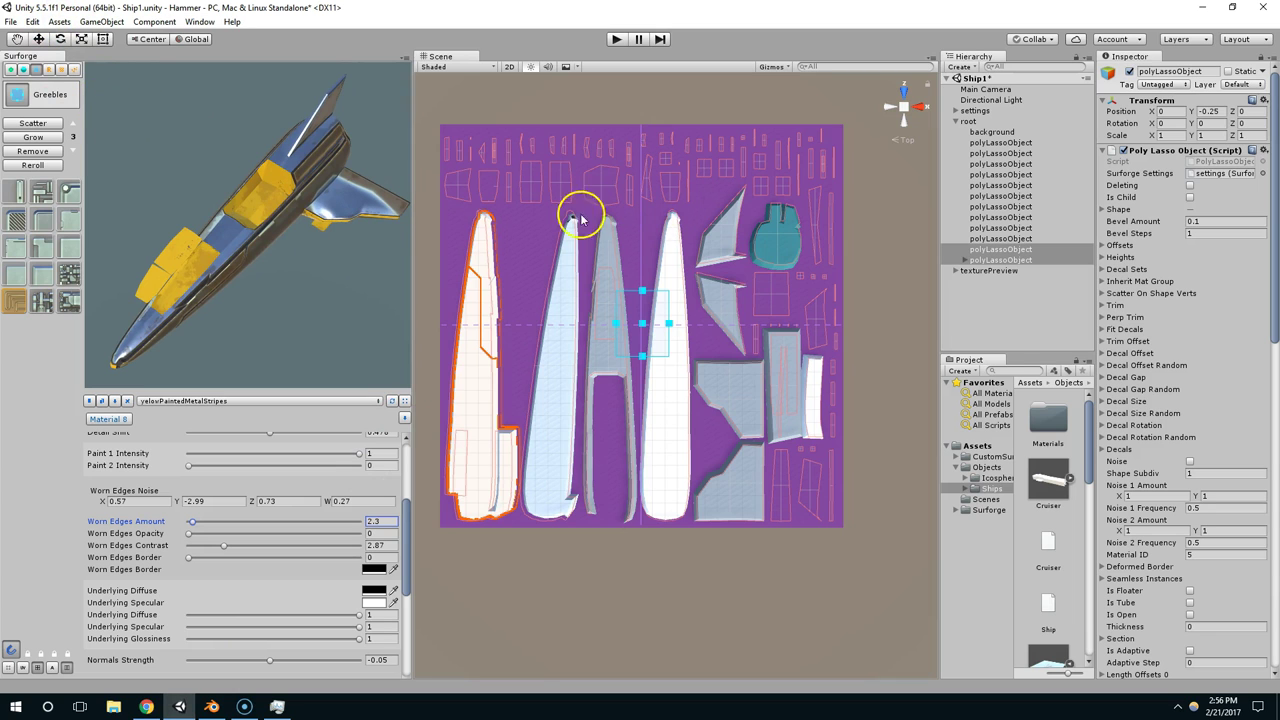
{"action": "left_click", "coordinate": [61, 69]}
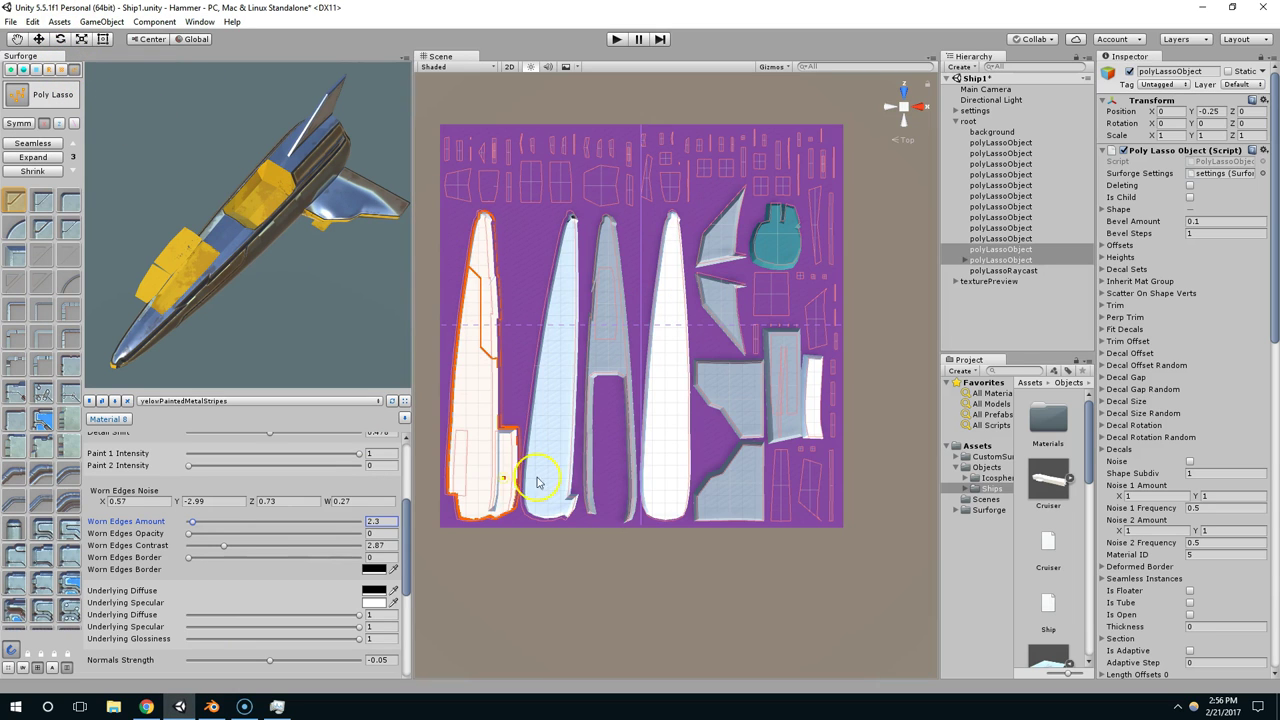
{"action": "mouse_move", "coordinate": [272, 268]}
{"action": "left_mouse_down"}
{"action": "mouse_move", "coordinate": [306, 280]}
{"action": "mouse_move", "coordinate": [307, 325]}
{"action": "mouse_move", "coordinate": [163, 200]}
{"action": "mouse_move", "coordinate": [306, 277]}
{"action": "mouse_move", "coordinate": [285, 286]}
{"action": "left_mouse_up"}
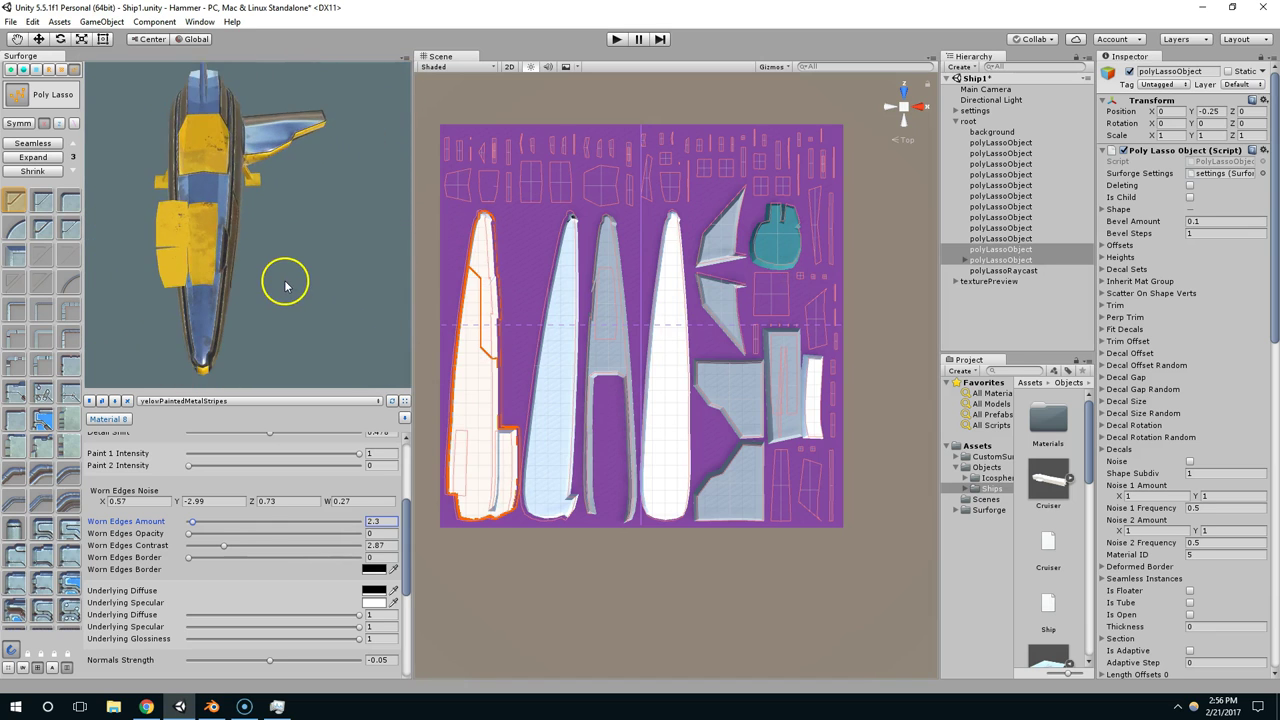
{"action": "scroll", "coordinate": [285, 286], "scroll_direction": "up", "scroll_amount": 5}
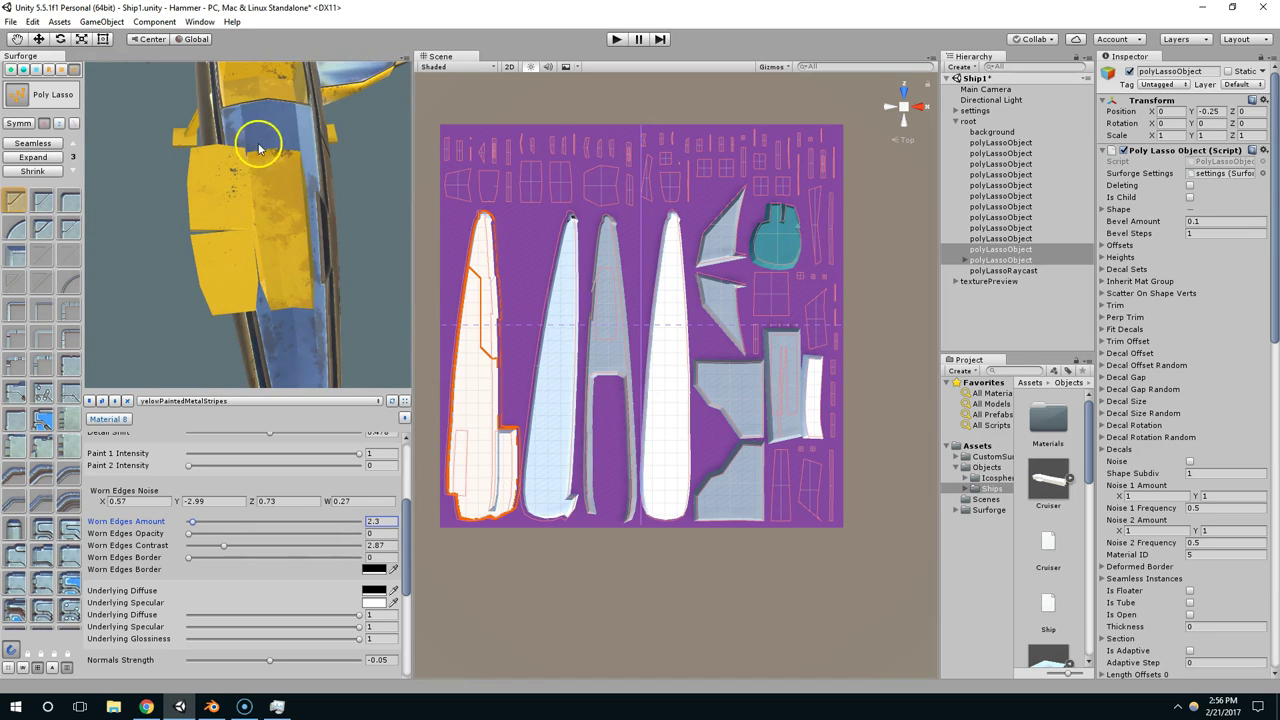
{"action": "left_click_drag", "start_coordinate": [258, 148], "coordinate": [140, 110]}
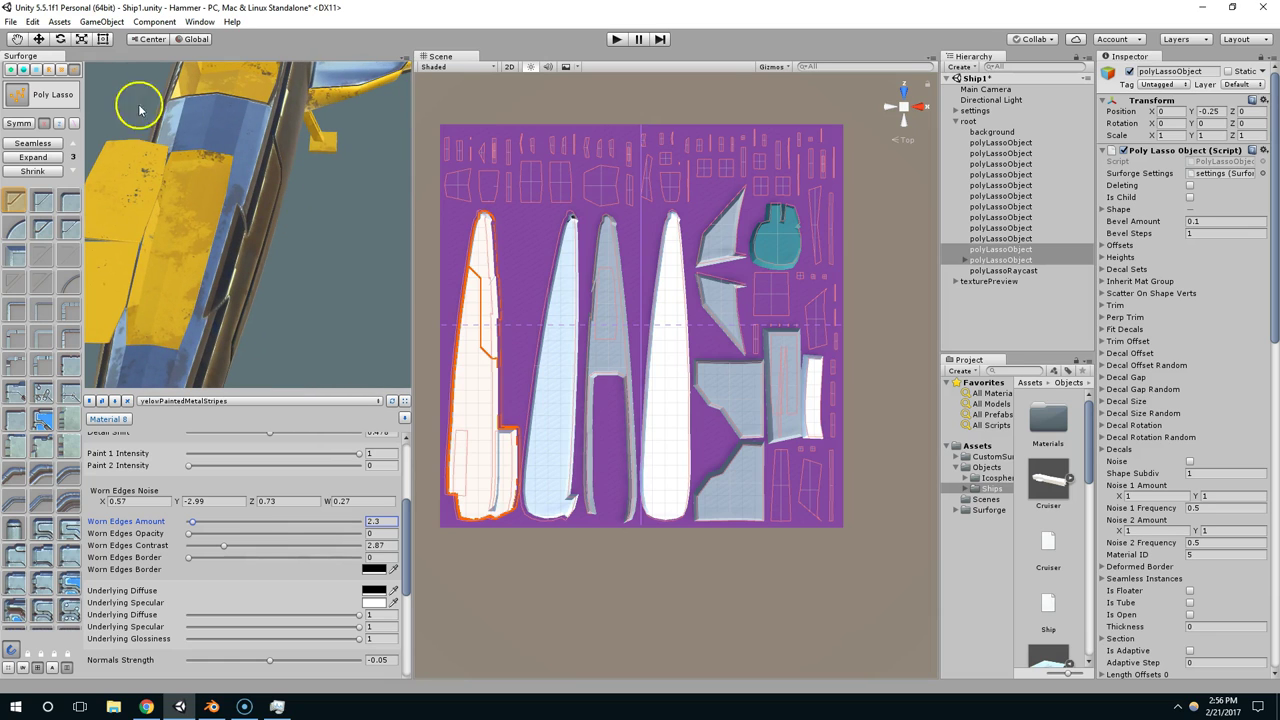
Step: Place the Greebles region on the narrow tapered UV island beside the lower angular panel and stretch it down to the island's end
{"action": "left_click", "coordinate": [36, 71]}
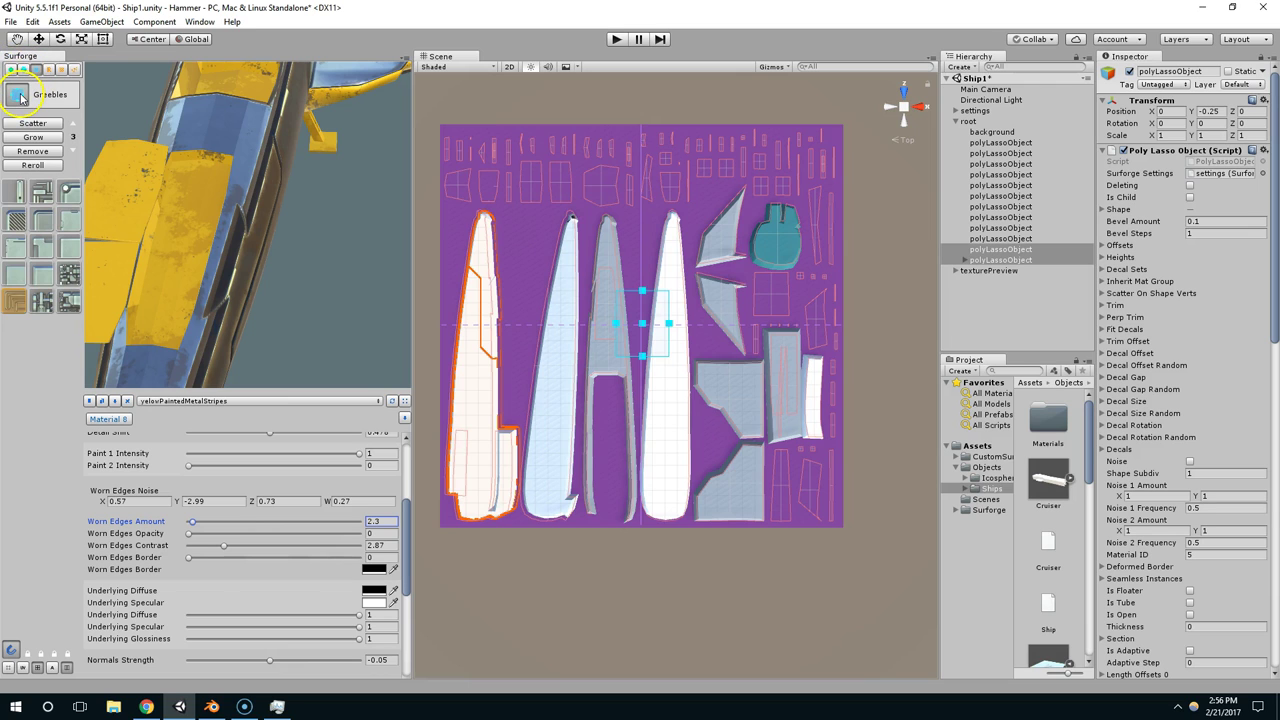
{"action": "mouse_move", "coordinate": [651, 322]}
{"action": "left_mouse_down"}
{"action": "mouse_move", "coordinate": [761, 465]}
{"action": "mouse_move", "coordinate": [761, 490]}
{"action": "mouse_move", "coordinate": [783, 472]}
{"action": "mouse_move", "coordinate": [781, 488]}
{"action": "left_mouse_up"}
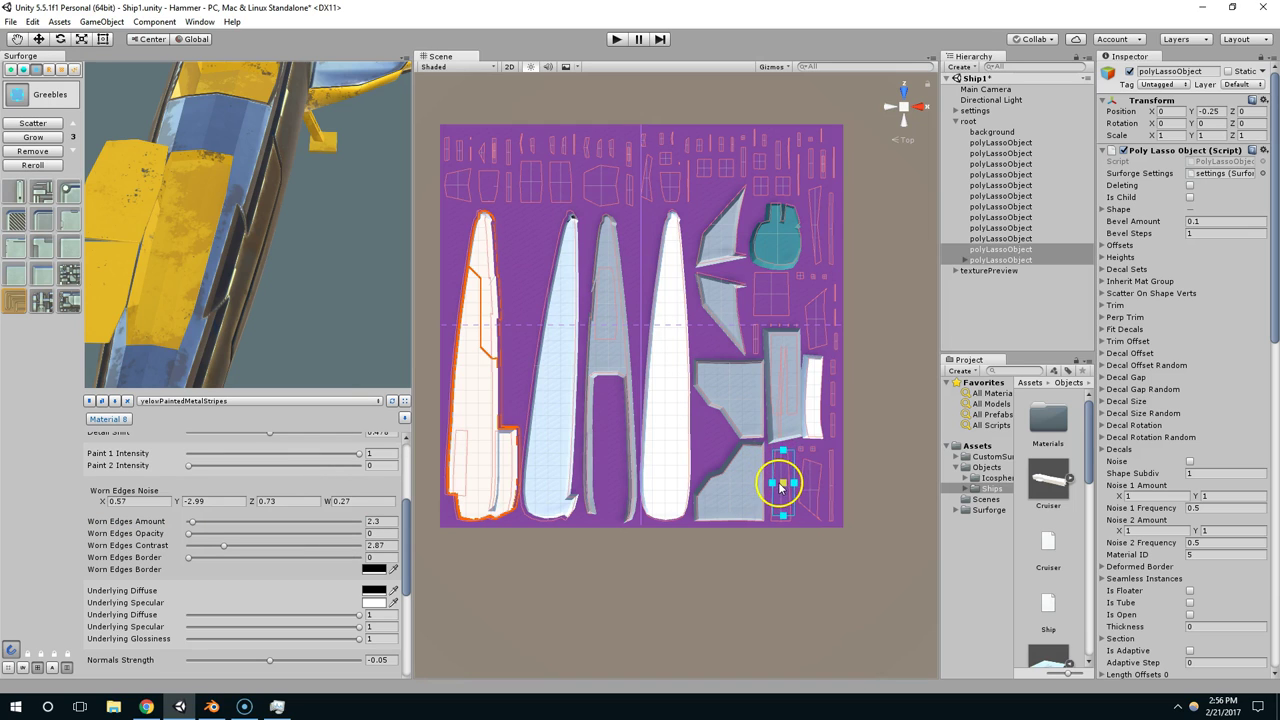
{"action": "scroll", "coordinate": [780, 487], "scroll_direction": "up", "scroll_amount": 6}
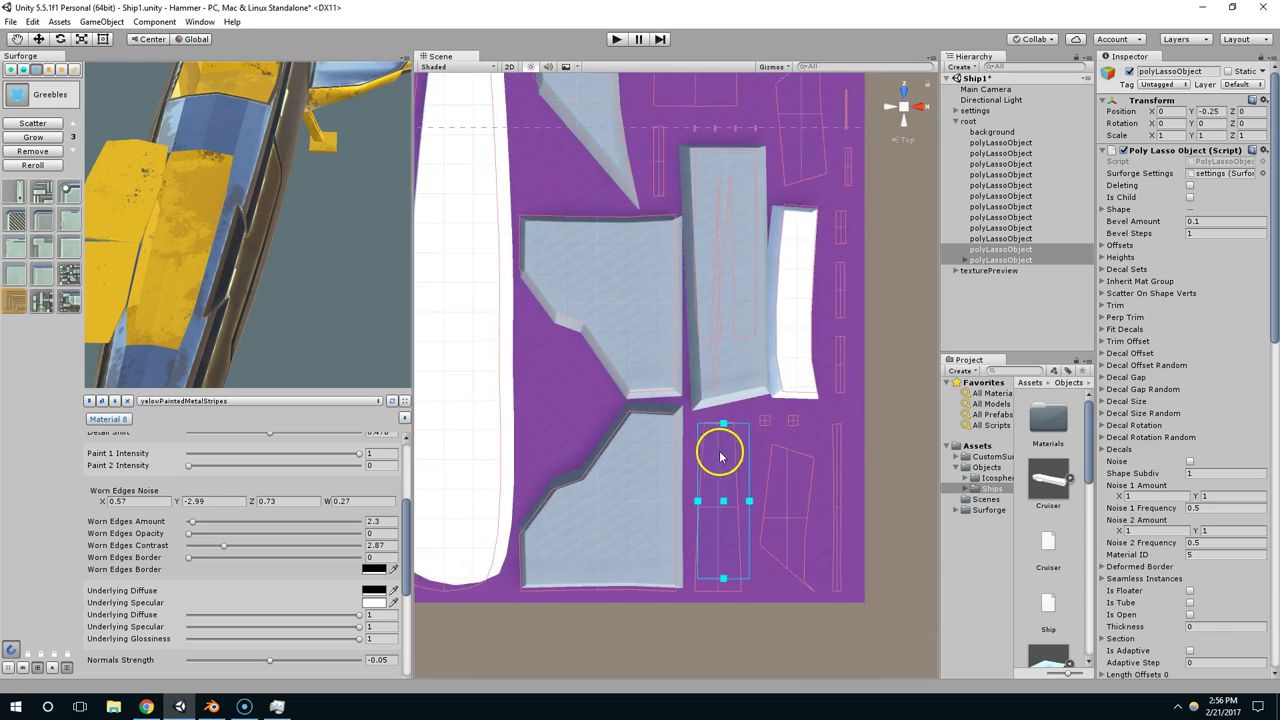
{"action": "middle_click_drag", "start_coordinate": [729, 445], "coordinate": [670, 372]}
{"action": "scroll", "coordinate": [694, 432], "scroll_direction": "up", "scroll_amount": 3}
{"action": "left_click_drag", "start_coordinate": [711, 466], "coordinate": [691, 460]}
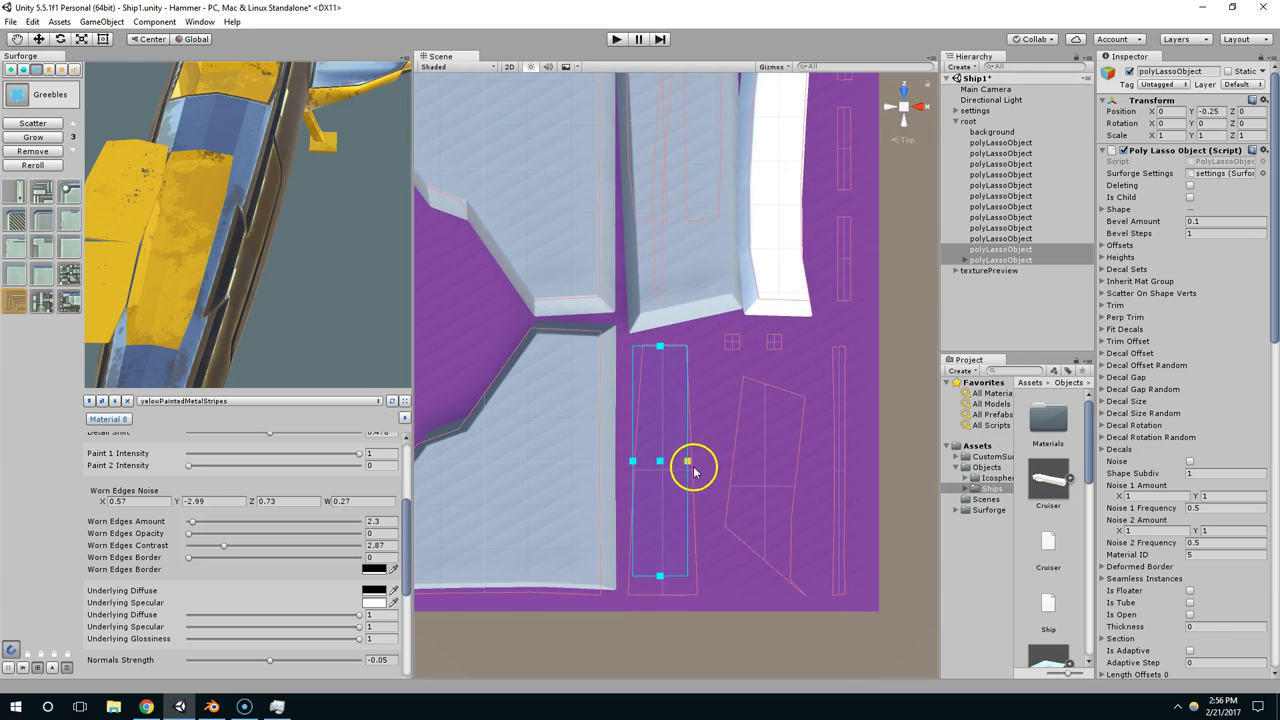
{"action": "left_click_drag", "start_coordinate": [660, 576], "coordinate": [660, 603]}
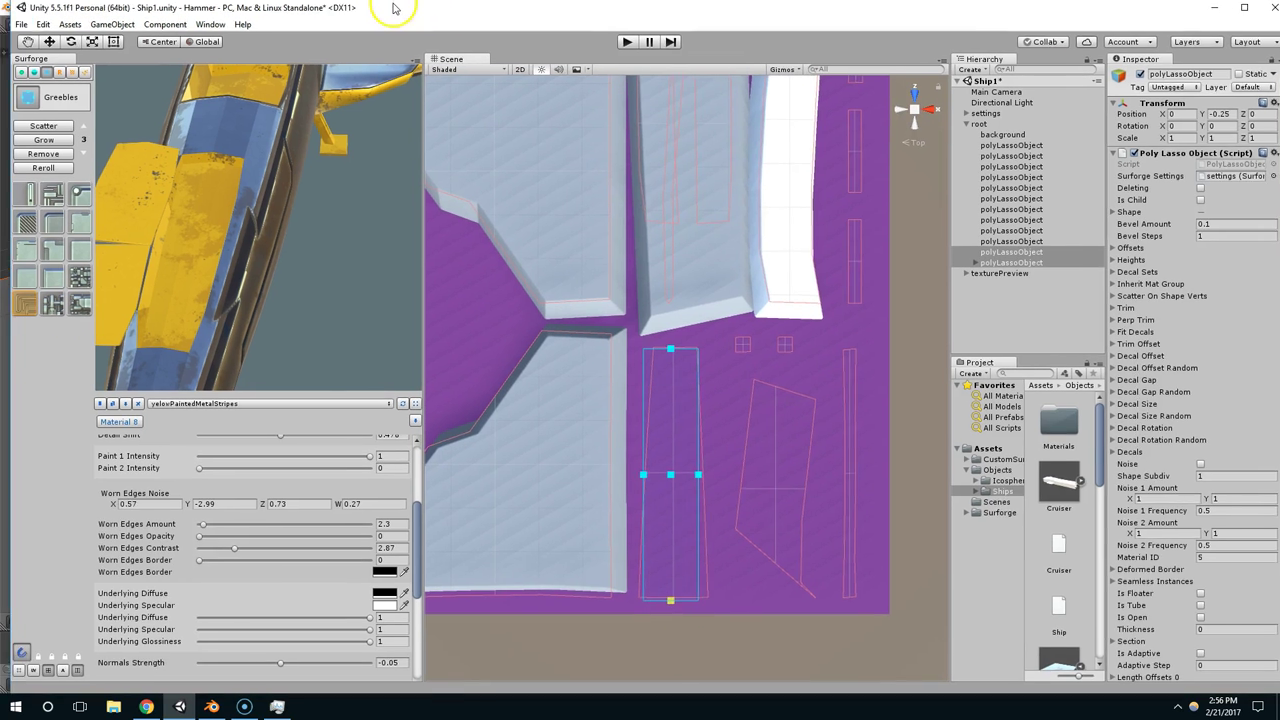
Step: Read the Greebles tool's description for its purpose and its scatter, grow, reroll and remove actions
{"action": "left_click_drag", "start_coordinate": [392, 7], "coordinate": [494, 60]}
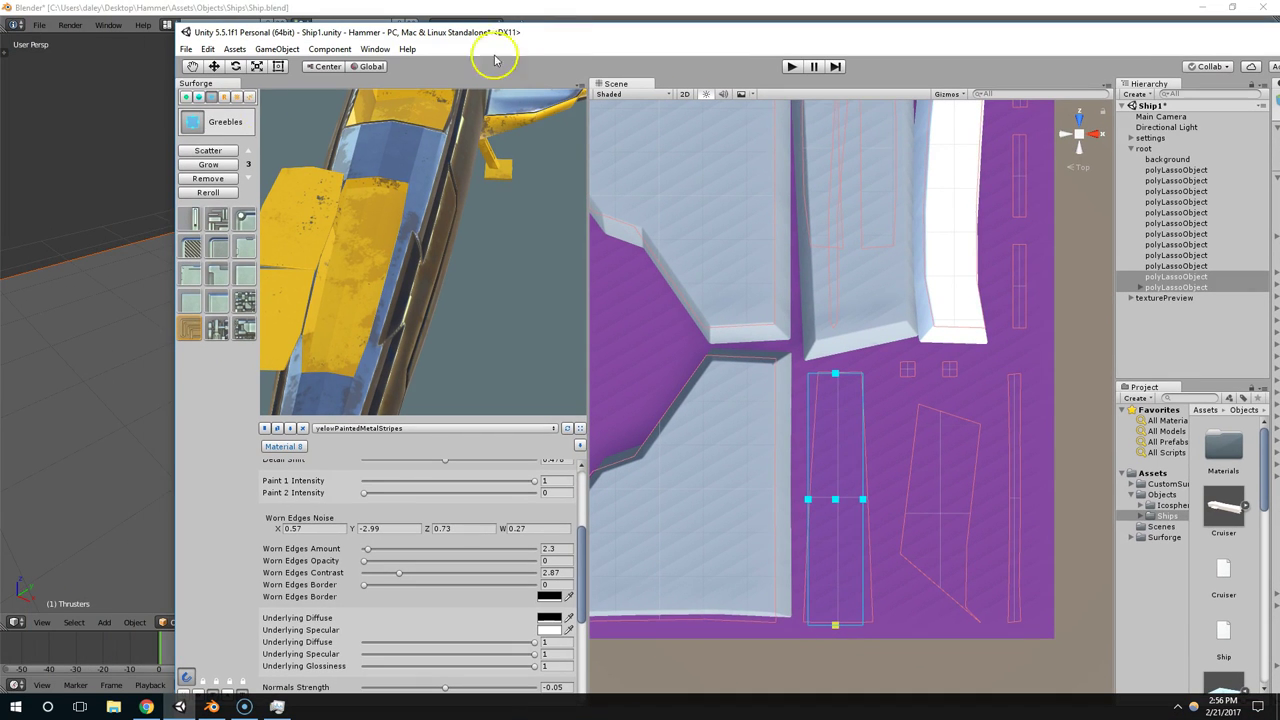
{"action": "left_click", "coordinate": [195, 151]}
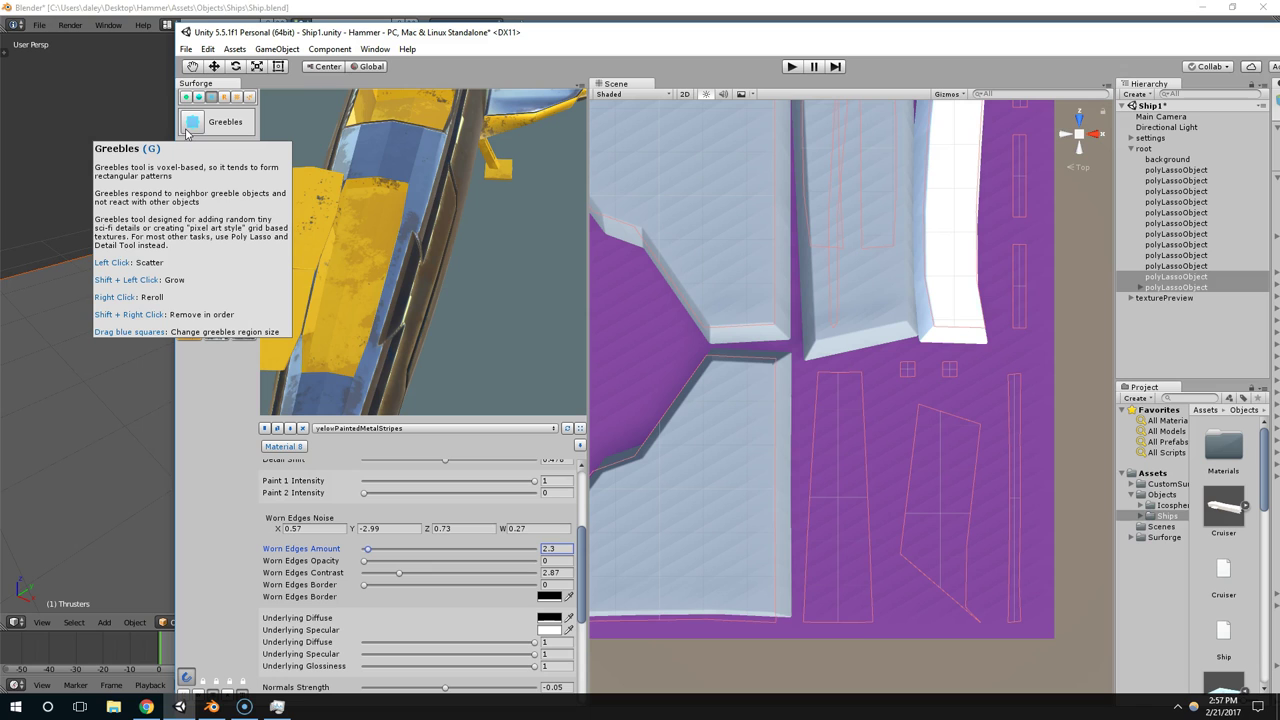
{"action": "left_click", "coordinate": [187, 132]}
{"action": "left_click", "coordinate": [528, 241]}
{"action": "double_click", "coordinate": [737, 45]}
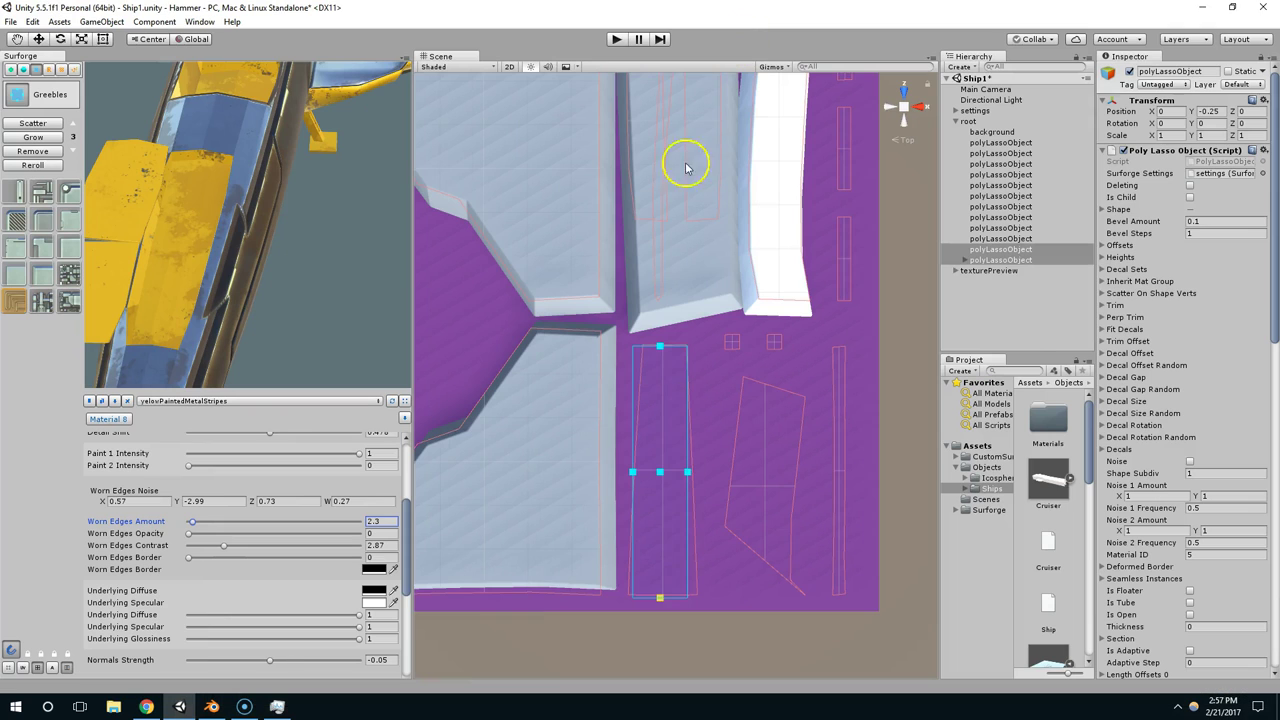
Step: Undo a trial scatter in the region, scatter large blocky panel greebles instead, and check the bay on the ship preview
{"action": "left_click", "coordinate": [683, 433]}
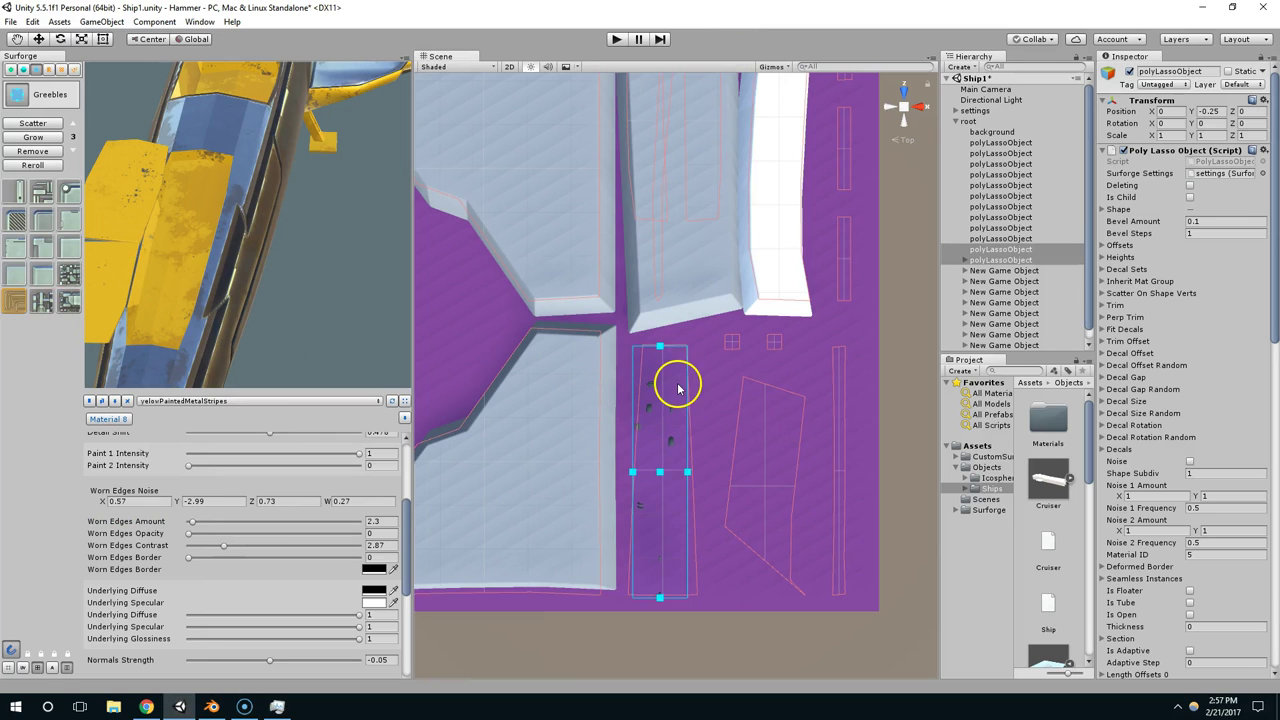
{"action": "key", "text": "ctrl+z"}
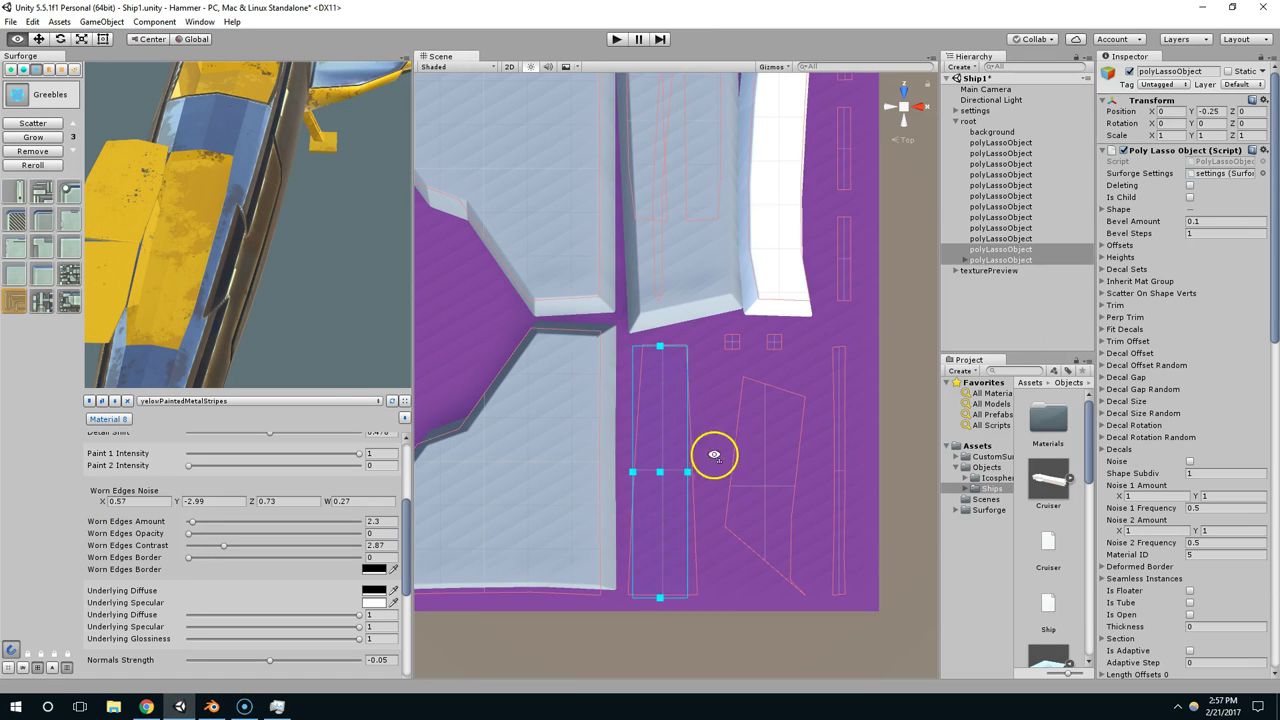
{"action": "left_click", "coordinate": [68, 304]}
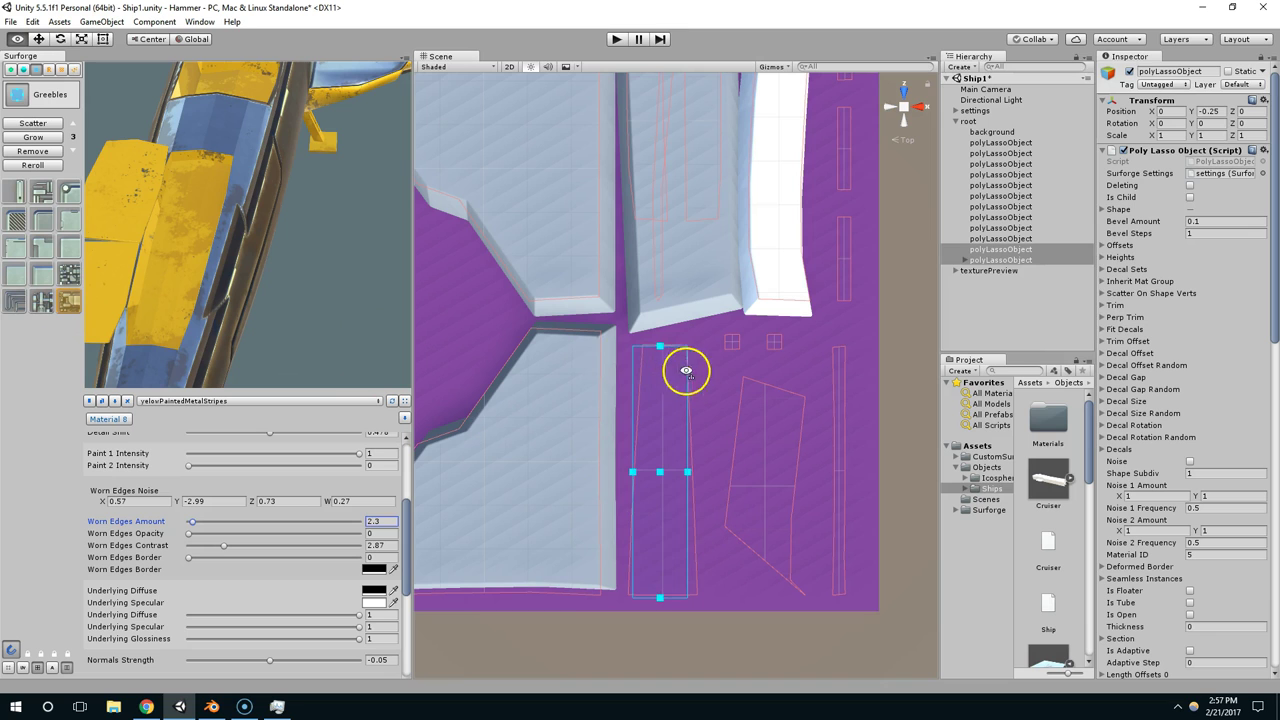
{"action": "left_click", "coordinate": [665, 400]}
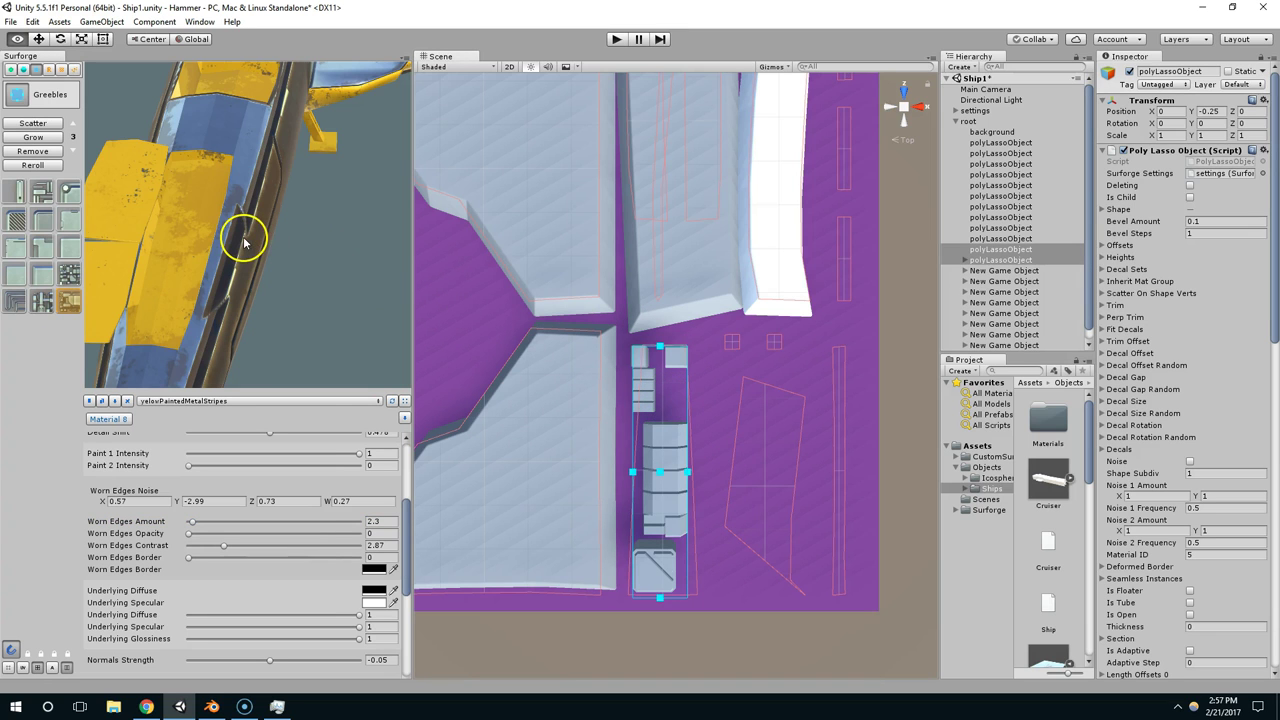
{"action": "mouse_move", "coordinate": [244, 241]}
{"action": "left_click_drag", "start_coordinate": [244, 241], "coordinate": [400, 235]}
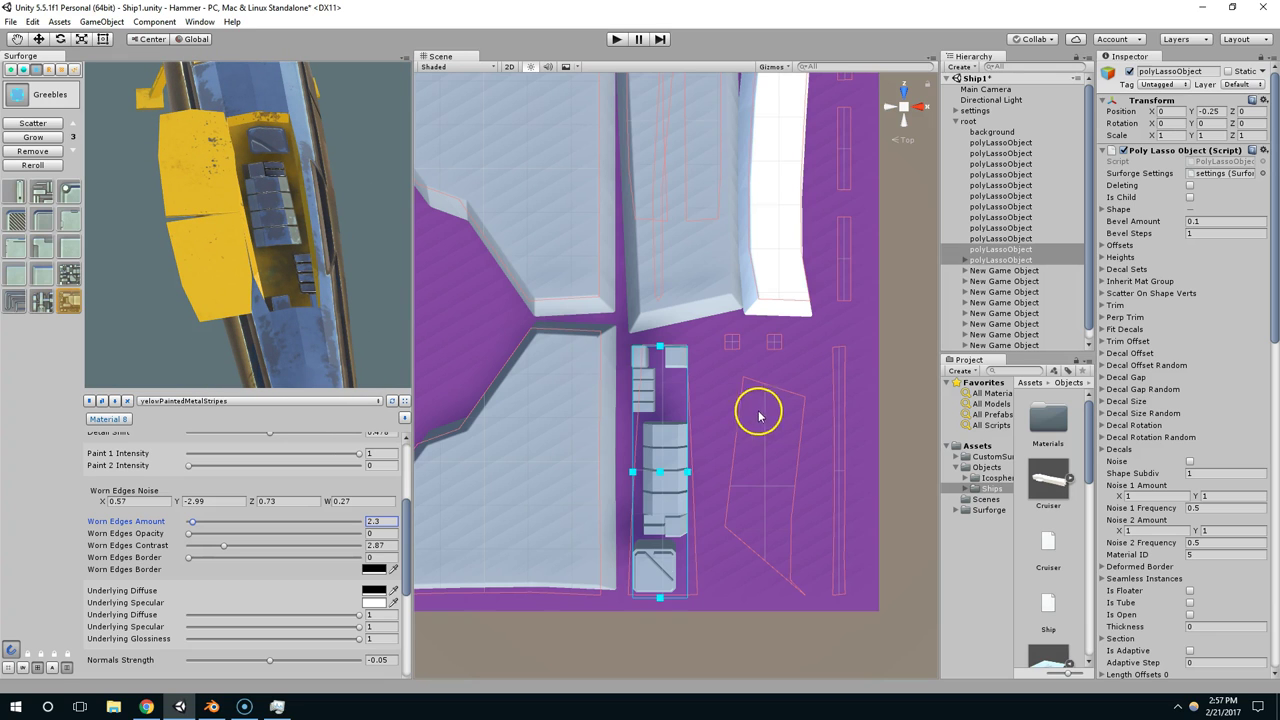
Step: Try one more scatter of large blocks, undo it, and fill the gaps with the dense small-block greeble pattern
{"action": "left_click", "coordinate": [670, 408]}
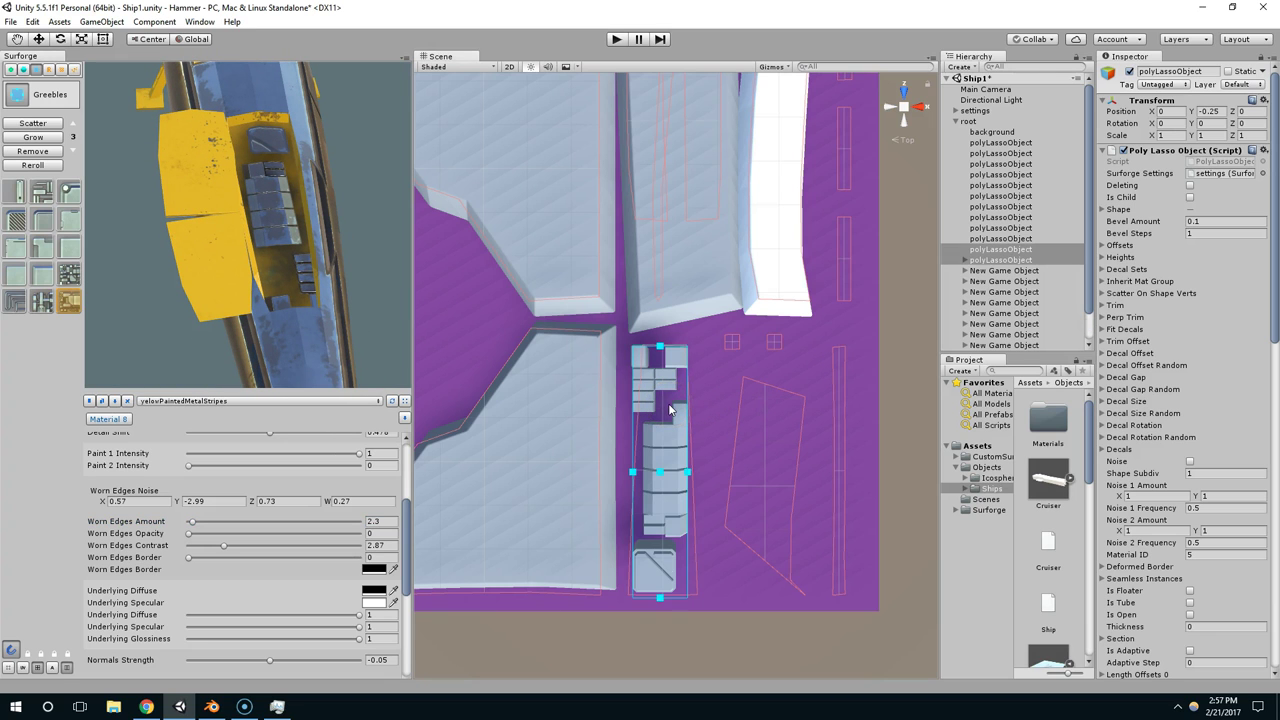
{"action": "left_click", "coordinate": [669, 405]}
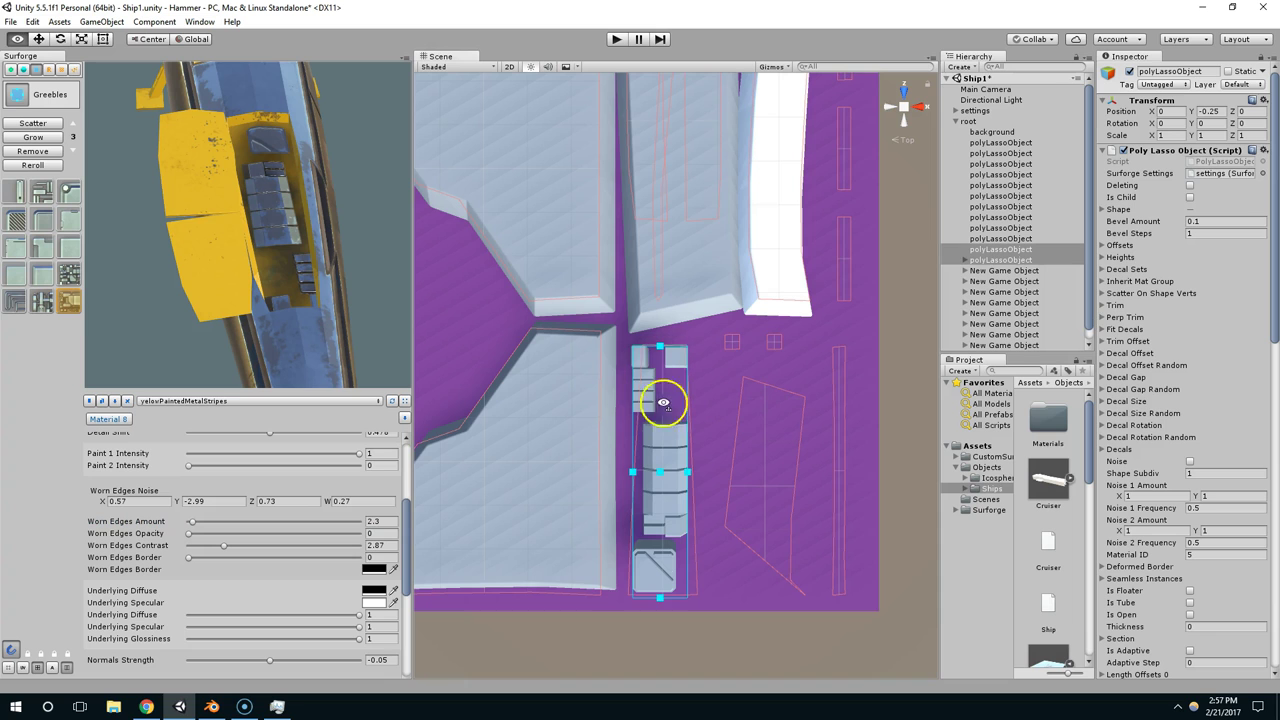
{"action": "left_click", "coordinate": [70, 277]}
{"action": "left_click", "coordinate": [656, 390]}
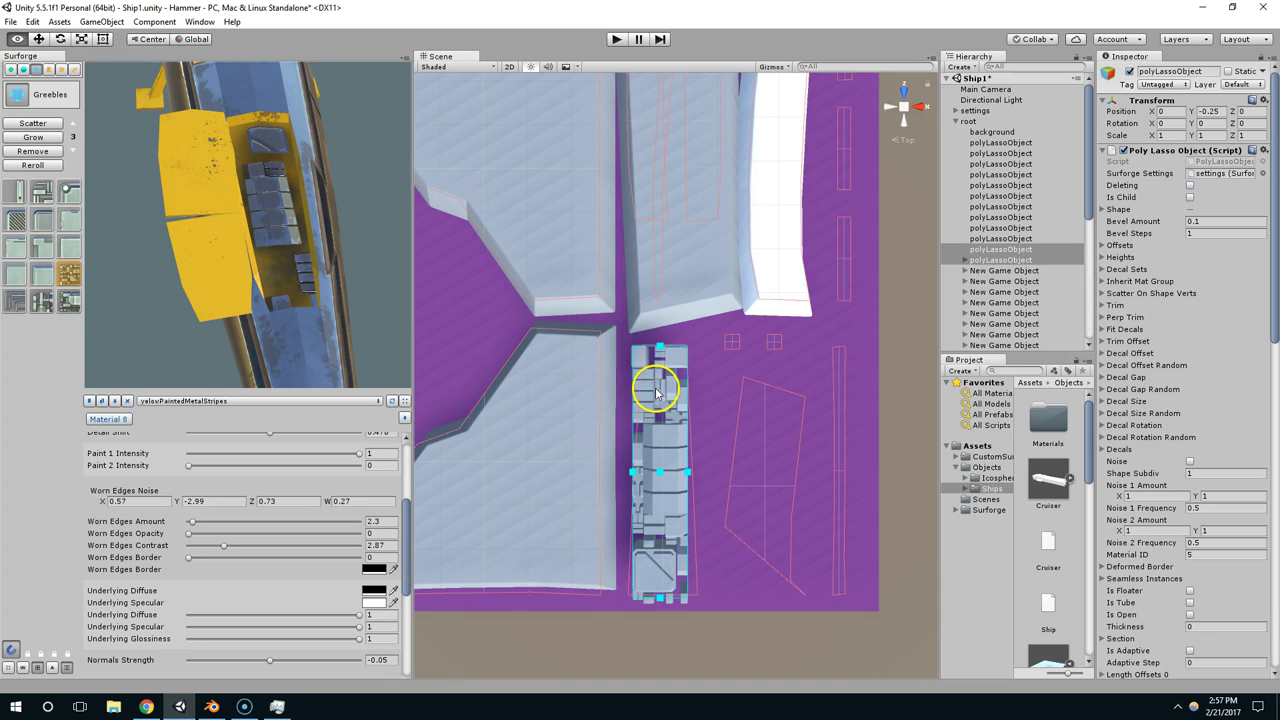
{"action": "left_click_drag", "start_coordinate": [317, 266], "coordinate": [292, 282]}
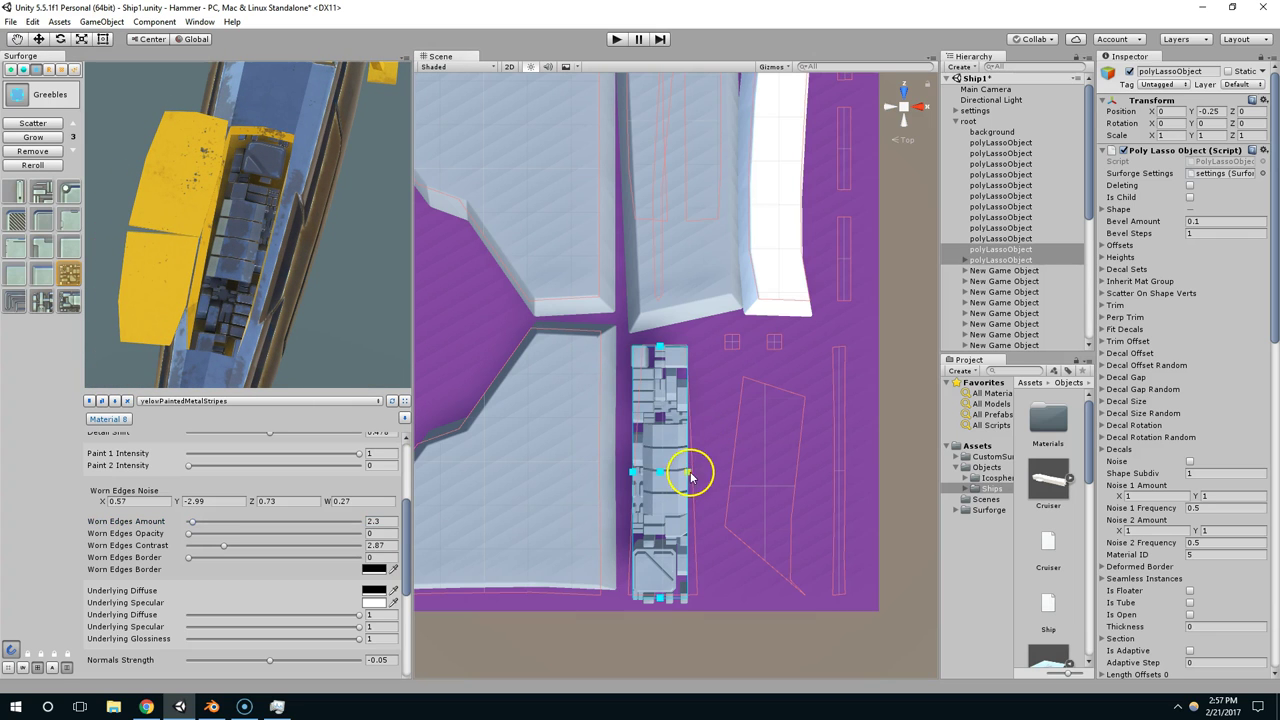
Step: Widen the greebles region to cover the tapered island, fill the added strip with small blocks, and refresh the ship preview
{"action": "left_click_drag", "start_coordinate": [688, 472], "coordinate": [709, 469]}
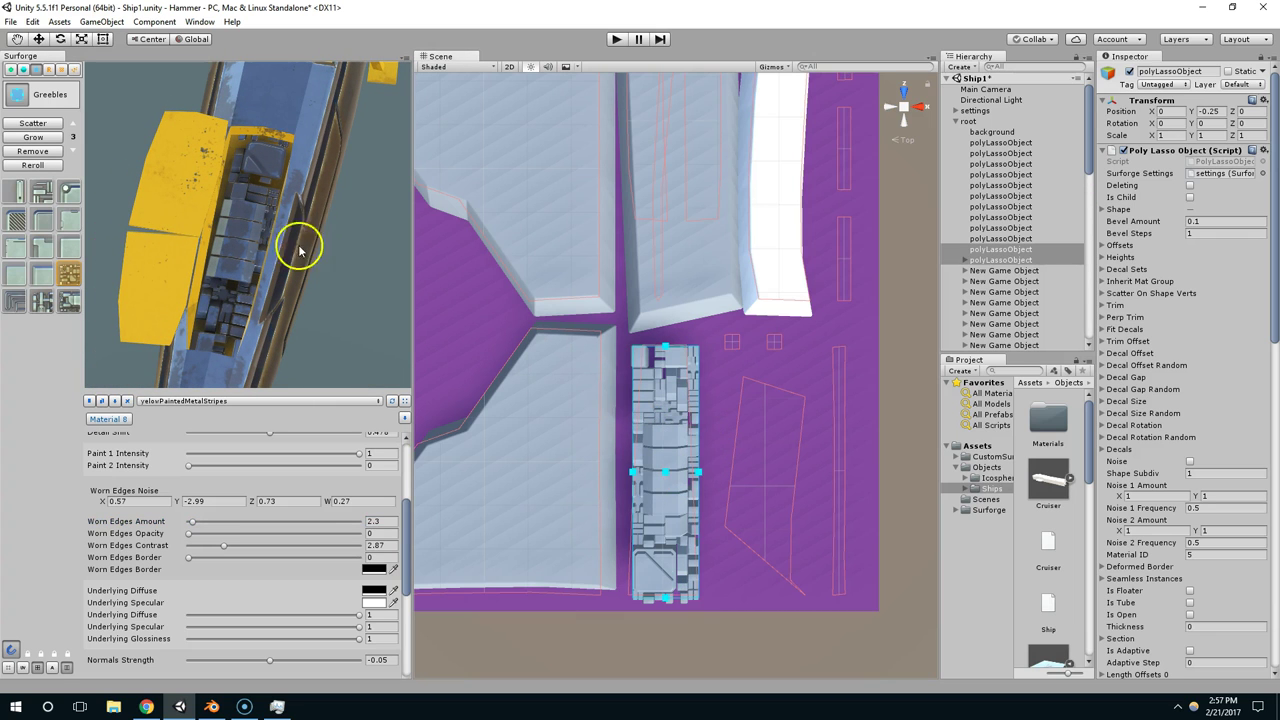
{"action": "key", "text": "space"}
{"action": "left_click_drag", "start_coordinate": [286, 246], "coordinate": [240, 203]}
{"action": "scroll", "coordinate": [321, 218], "scroll_direction": "up", "scroll_amount": 5}
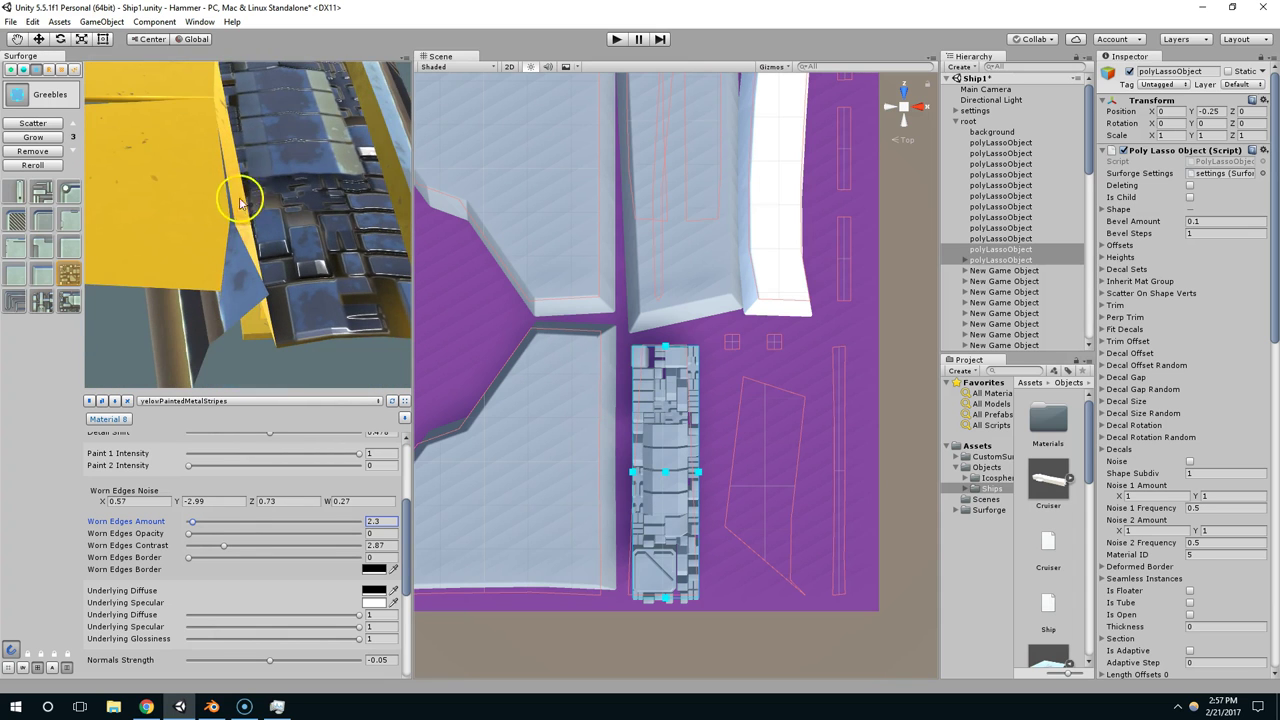
{"action": "left_click_drag", "start_coordinate": [330, 158], "coordinate": [208, 141]}
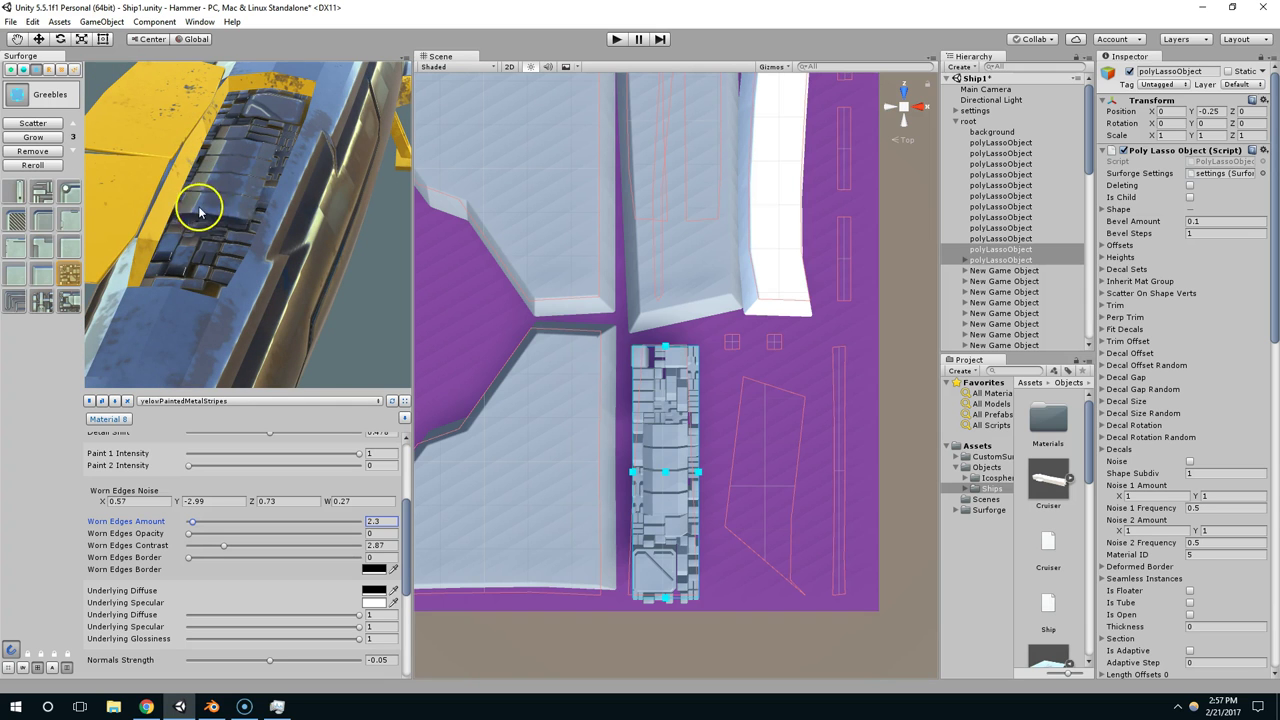
{"action": "left_click_drag", "start_coordinate": [198, 196], "coordinate": [285, 262]}
{"action": "scroll", "coordinate": [612, 337], "scroll_direction": "down", "scroll_amount": 1}
Step: Move the Greebles region from the filled bay island to the empty UV islands above the long hull strips
{"action": "middle_click_drag", "start_coordinate": [613, 338], "coordinate": [629, 370]}
{"action": "scroll", "coordinate": [694, 460], "scroll_direction": "down", "scroll_amount": 4}
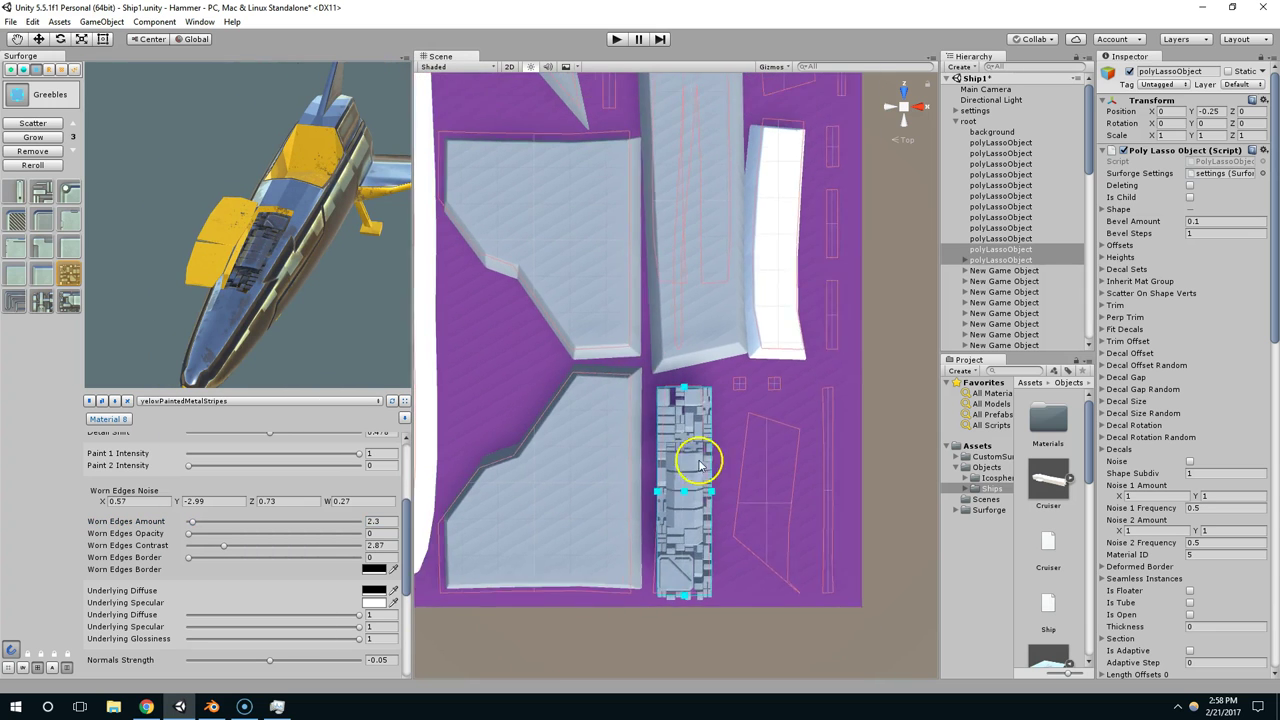
{"action": "middle_click_drag", "start_coordinate": [692, 500], "coordinate": [721, 555]}
{"action": "left_click_drag", "start_coordinate": [715, 550], "coordinate": [488, 280]}
{"action": "middle_click_drag", "start_coordinate": [436, 243], "coordinate": [496, 346]}
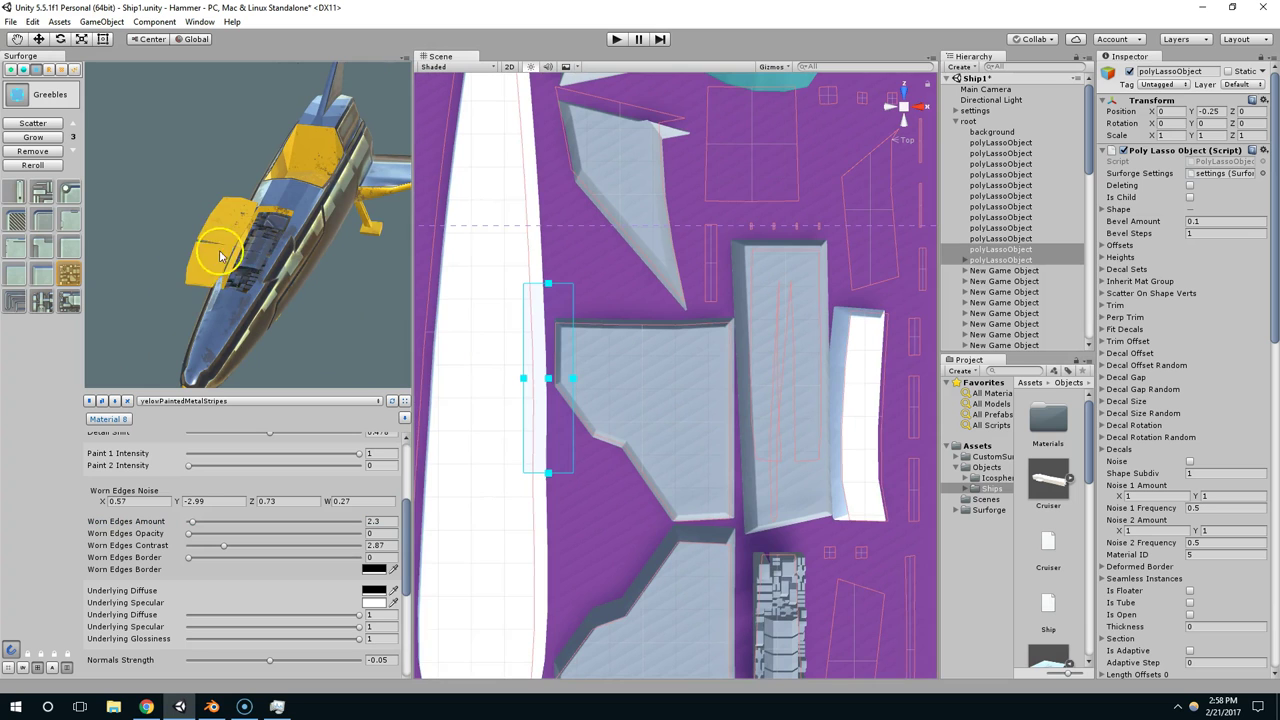
{"action": "scroll", "coordinate": [681, 333], "scroll_direction": "down", "scroll_amount": 4}
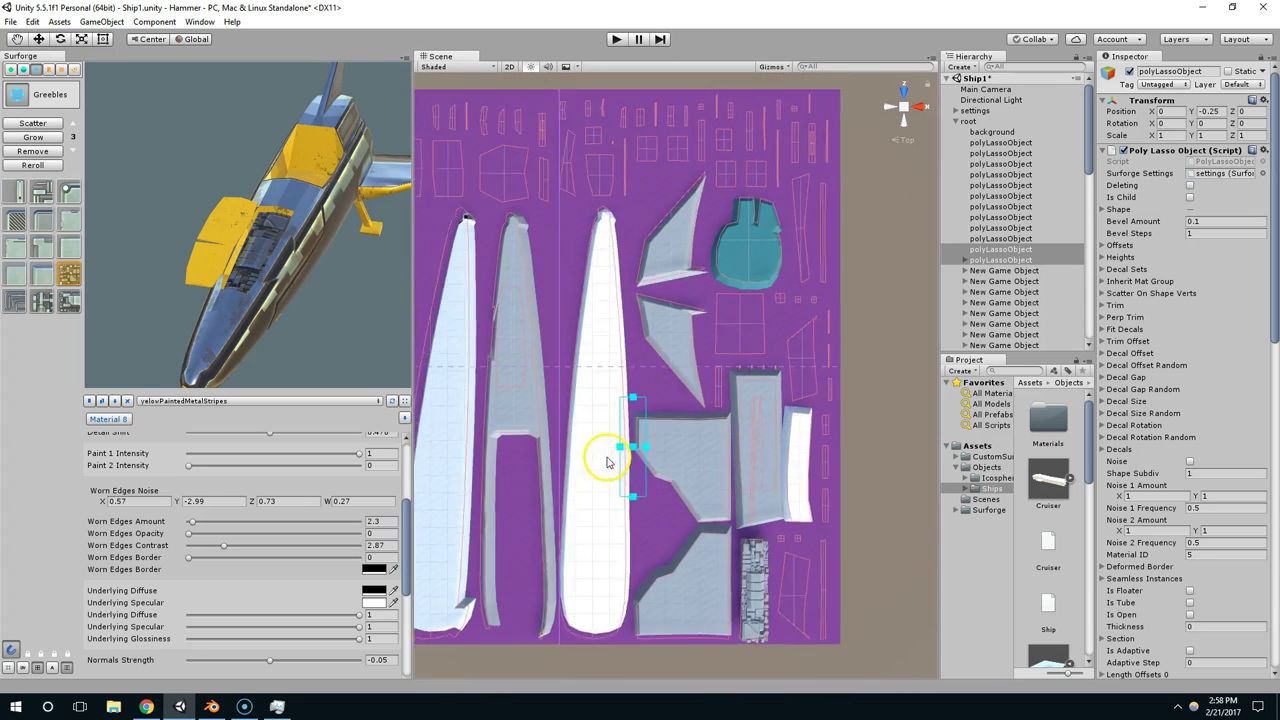
{"action": "middle_click_drag", "start_coordinate": [603, 457], "coordinate": [611, 505]}
{"action": "left_click_drag", "start_coordinate": [659, 480], "coordinate": [454, 251]}
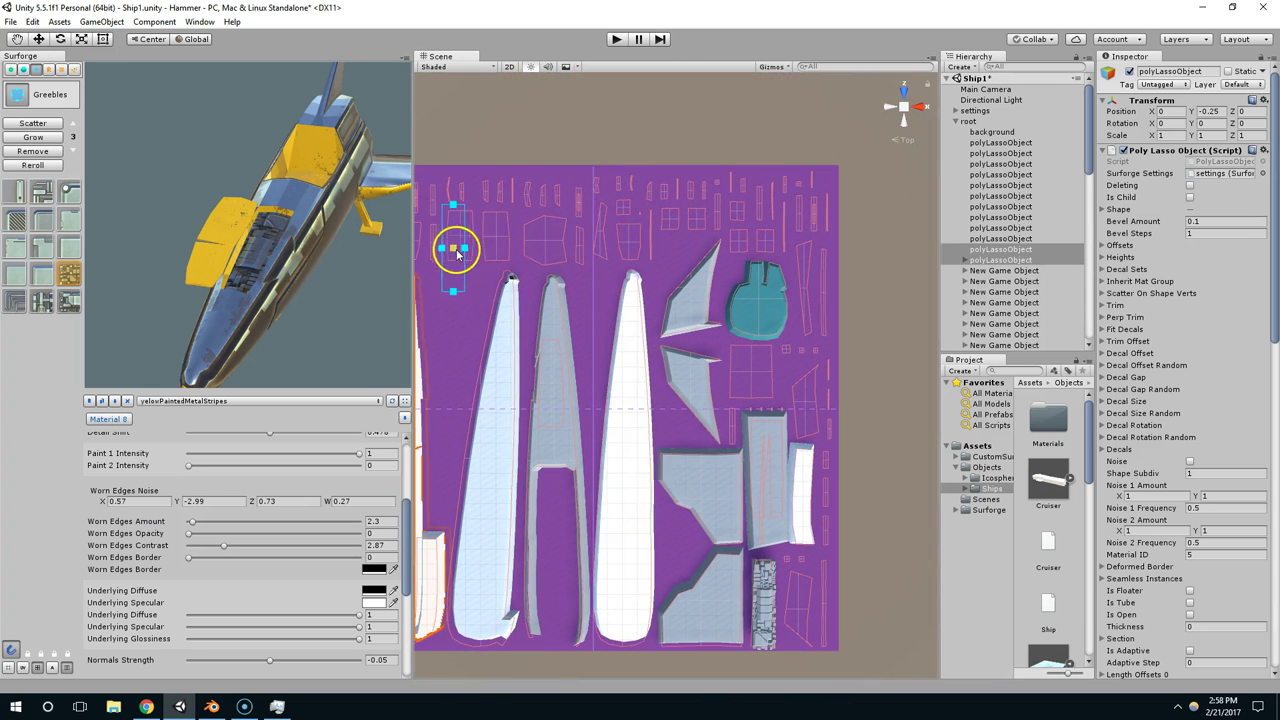
{"action": "middle_click_drag", "start_coordinate": [453, 252], "coordinate": [502, 300]}
{"action": "key", "text": "space"}
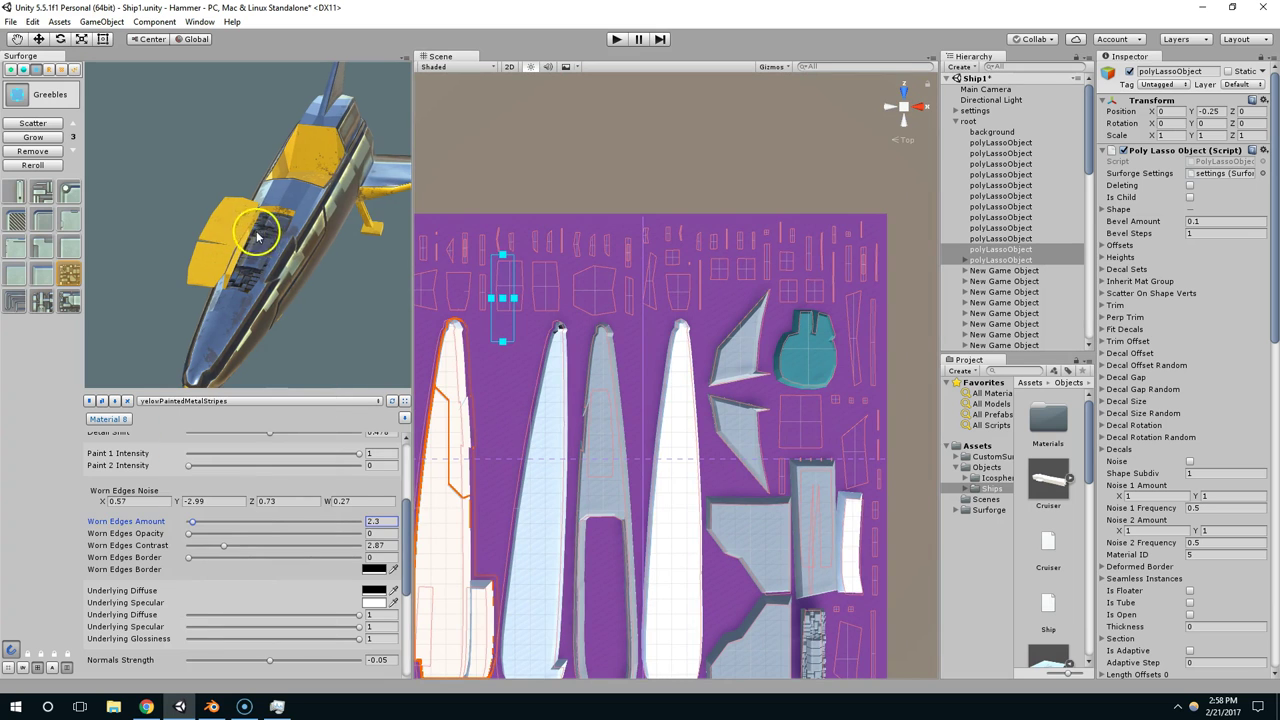
Step: Fit the greebles region over the empty four-sided panel island above the hull strips, shortening it to the island's height
{"action": "scroll", "coordinate": [517, 294], "scroll_direction": "up", "scroll_amount": 8}
{"action": "middle_click_drag", "start_coordinate": [480, 257], "coordinate": [622, 394]}
{"action": "scroll", "coordinate": [620, 395], "scroll_direction": "up", "scroll_amount": 5}
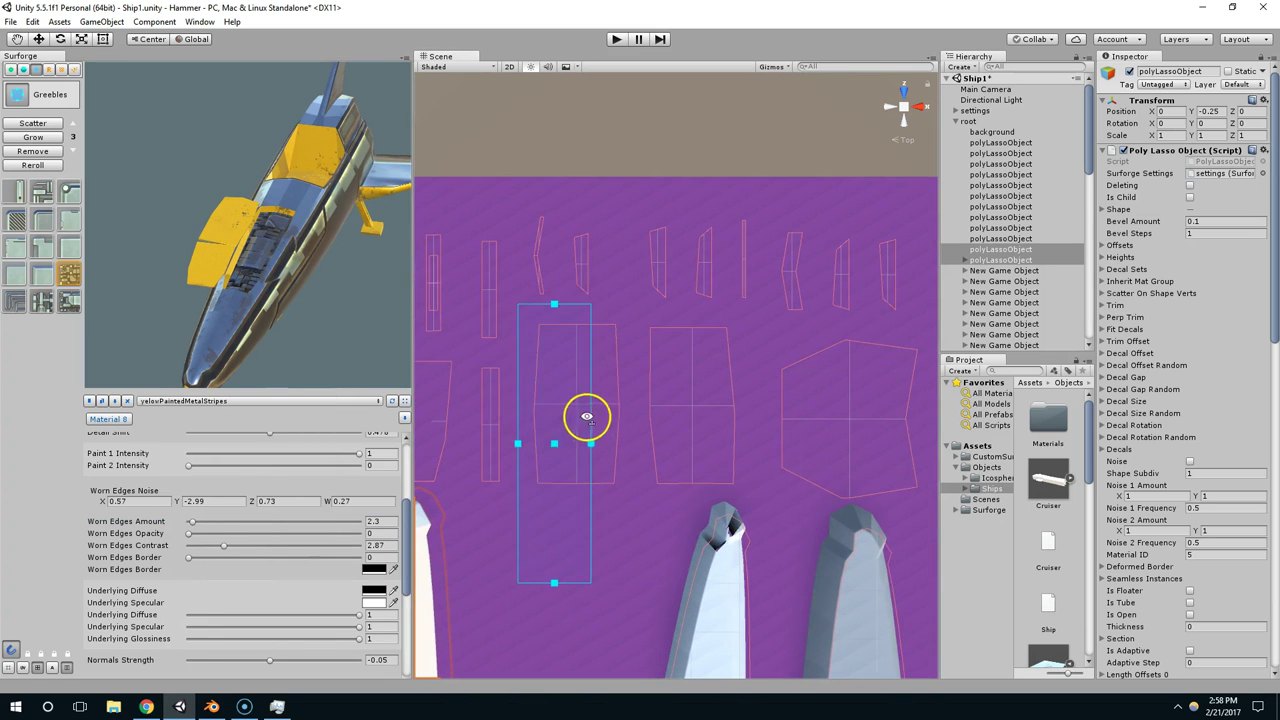
{"action": "left_click_drag", "start_coordinate": [551, 443], "coordinate": [578, 465]}
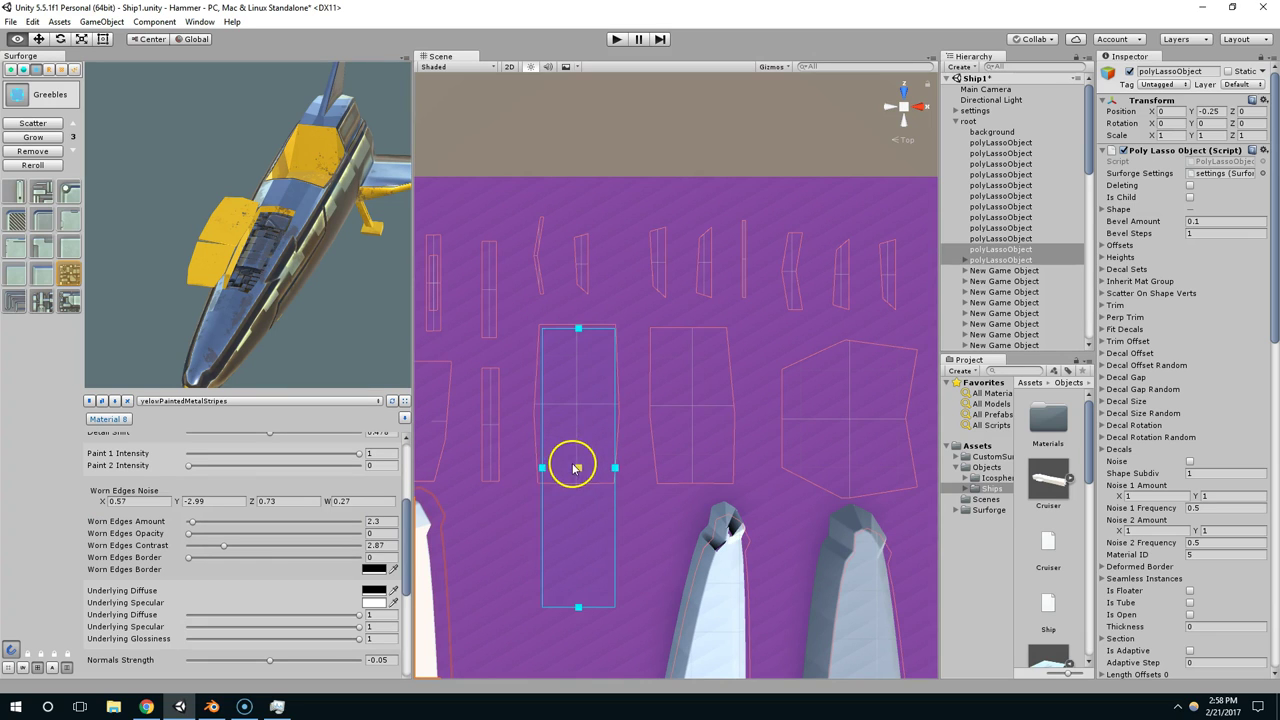
{"action": "left_click_drag", "start_coordinate": [580, 592], "coordinate": [596, 486]}
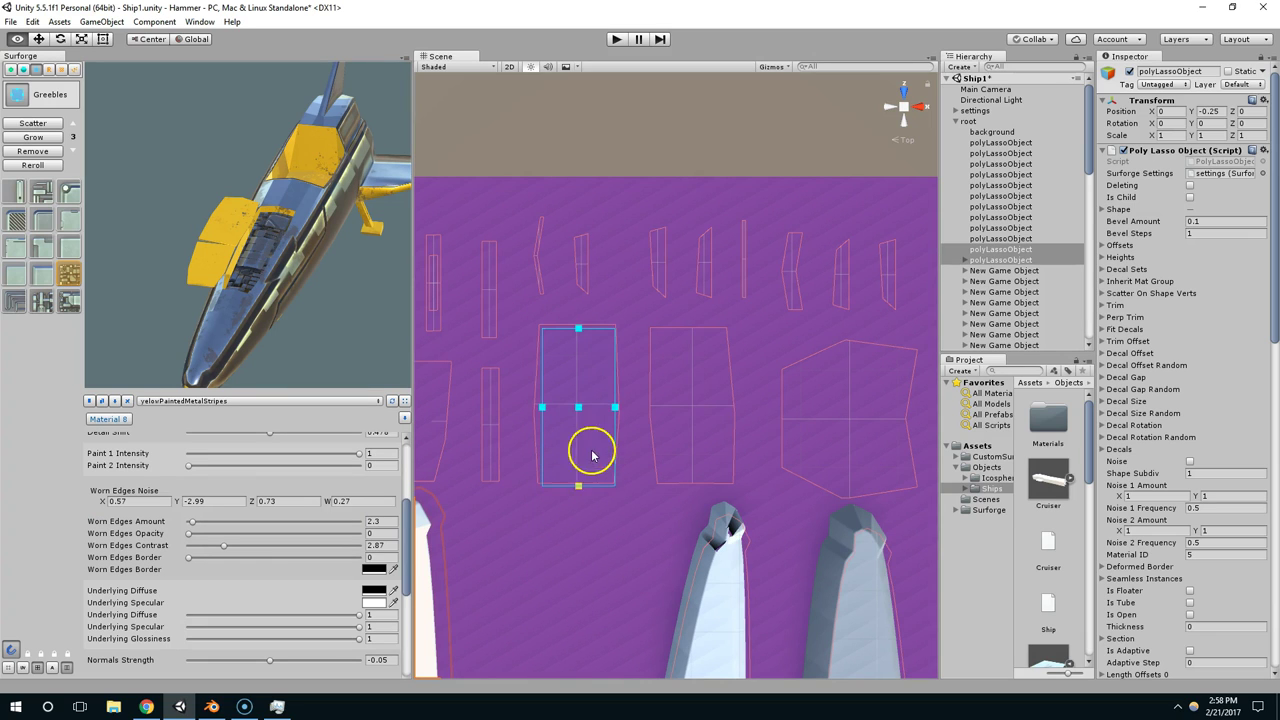
Step: Try filling the panel island with block greebles, inspect them on the ship preview, and clear them
{"action": "scroll", "coordinate": [255, 258], "scroll_direction": "up", "scroll_amount": 5}
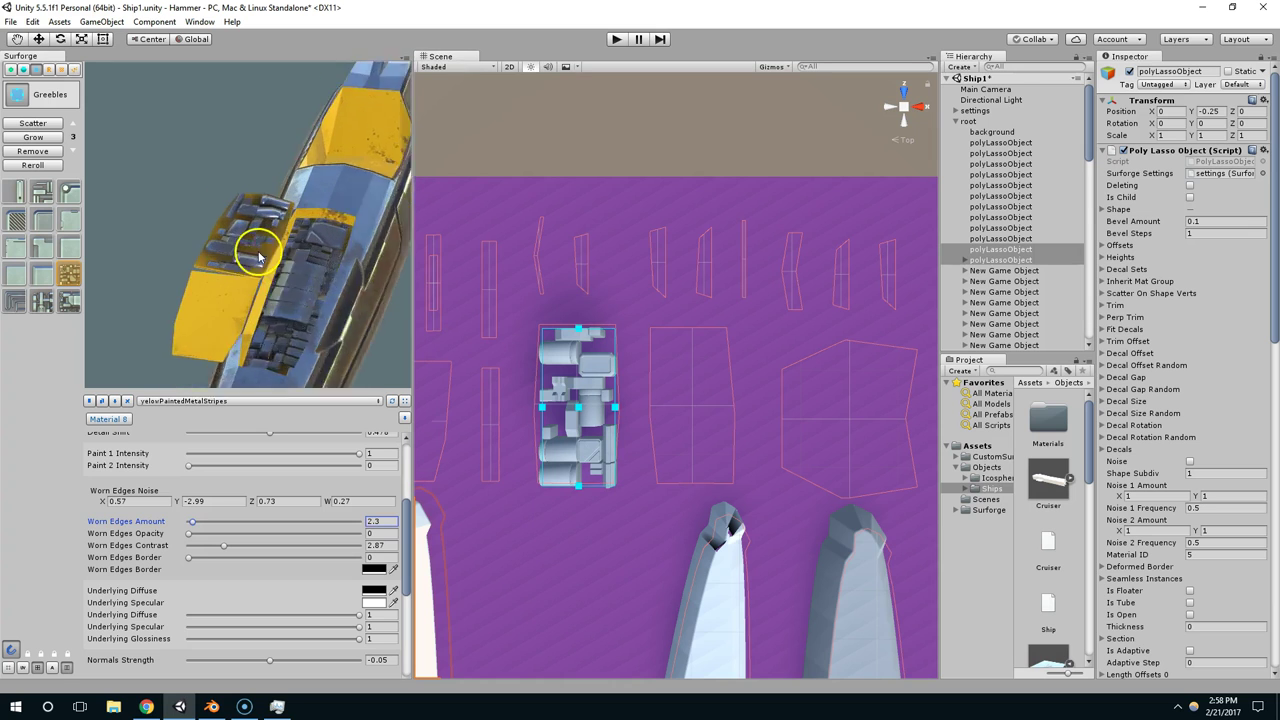
{"action": "left_click_drag", "start_coordinate": [258, 258], "coordinate": [295, 153]}
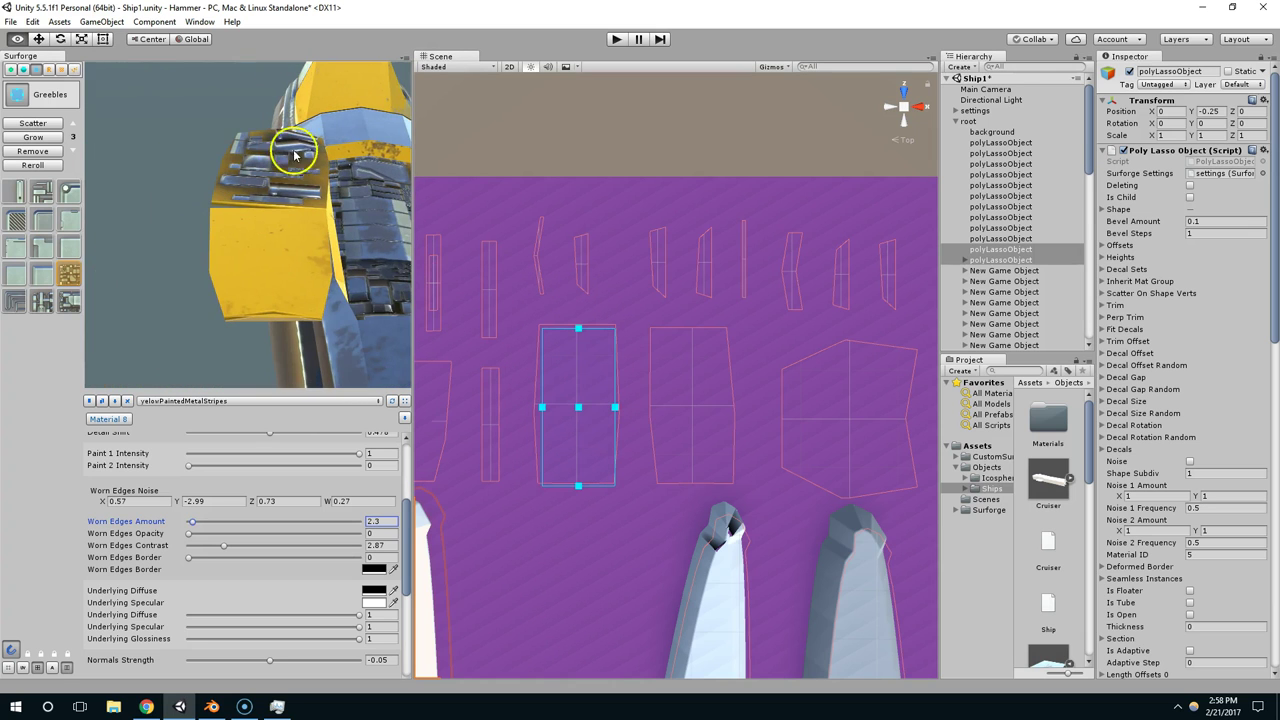
{"action": "key", "text": "space"}
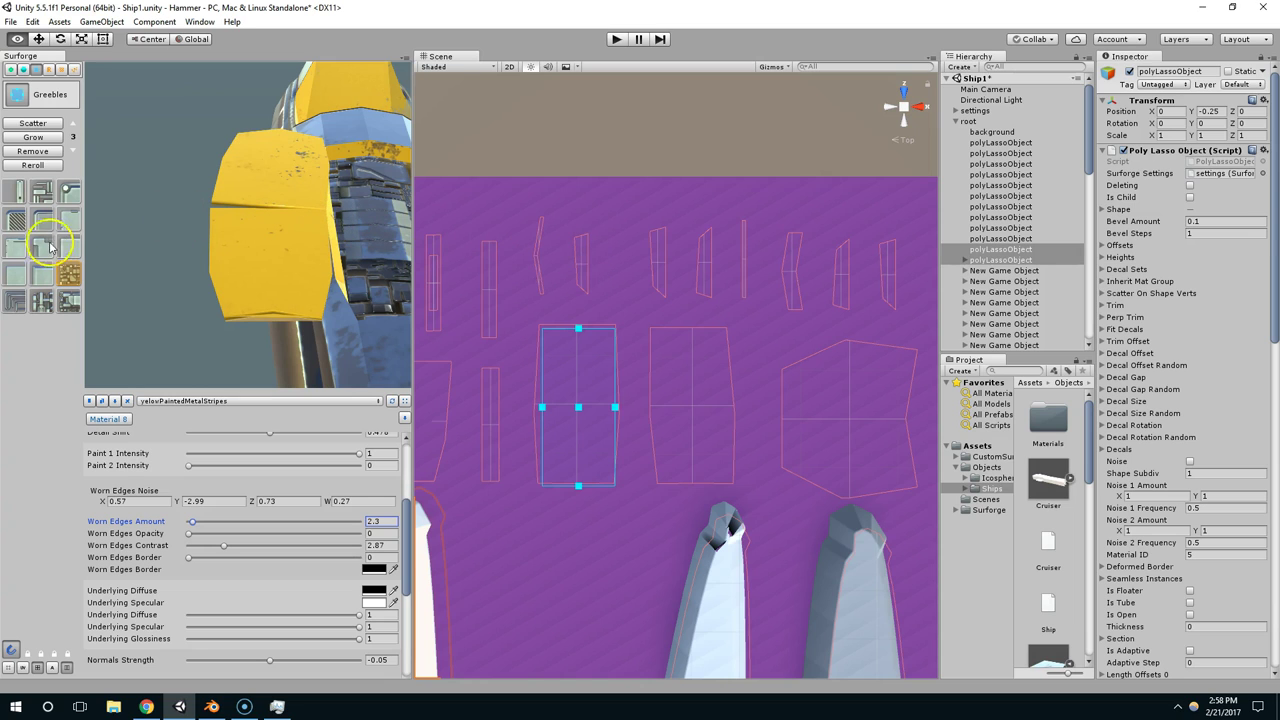
Step: Try the diagonally striped grille greebles on the panel island, inspect them on the ship preview, and remove them
{"action": "left_click", "coordinate": [549, 360]}
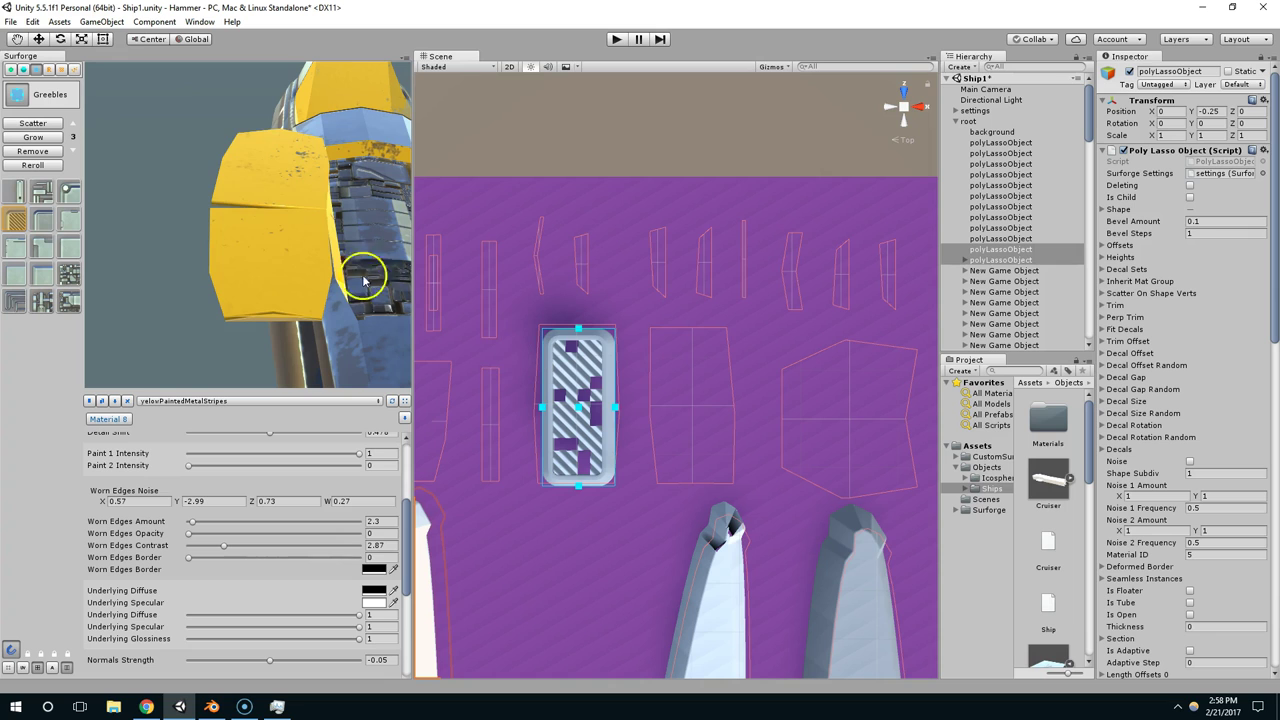
{"action": "left_click_drag", "start_coordinate": [331, 259], "coordinate": [290, 298]}
{"action": "key", "text": "alt+g"}
{"action": "key", "text": "alt+g"}
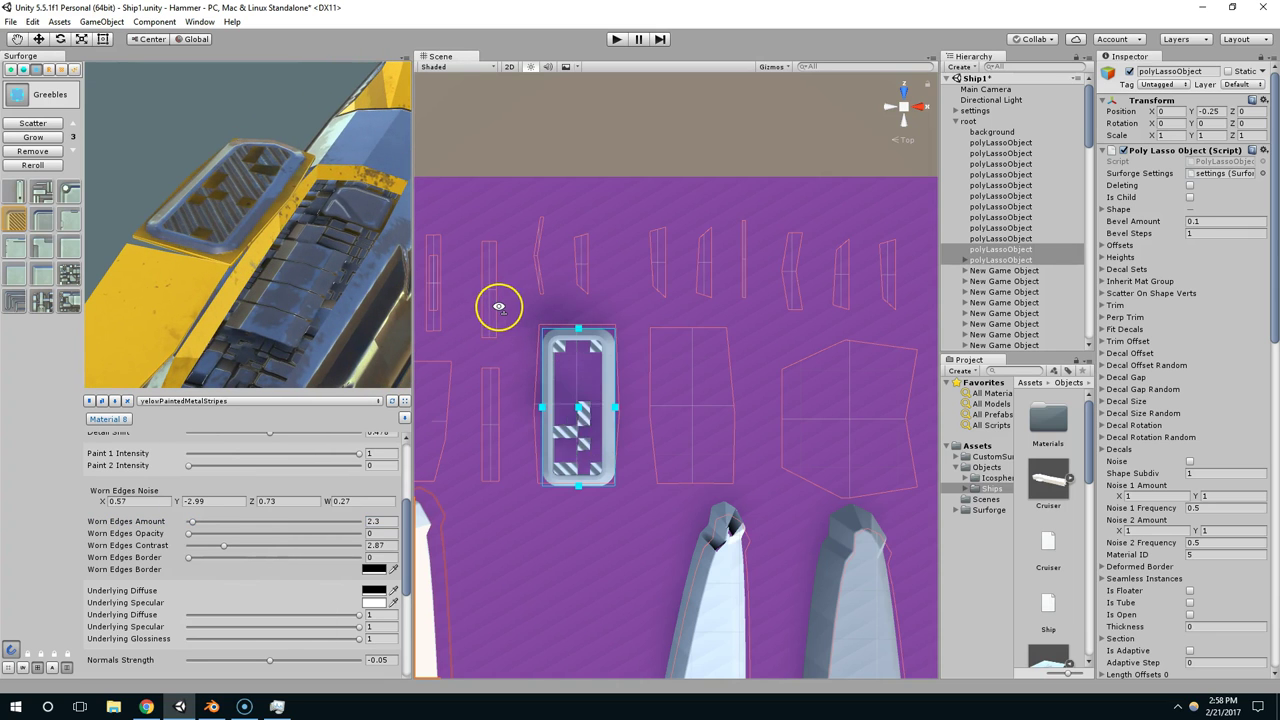
{"action": "left_click", "coordinate": [499, 307], "text": "alt"}
{"action": "left_click", "coordinate": [499, 307], "text": "alt"}
Step: Choose the pipe greeble pattern, scatter trial pipes across the panel island, and remove them again
{"action": "left_click", "coordinate": [22, 266]}
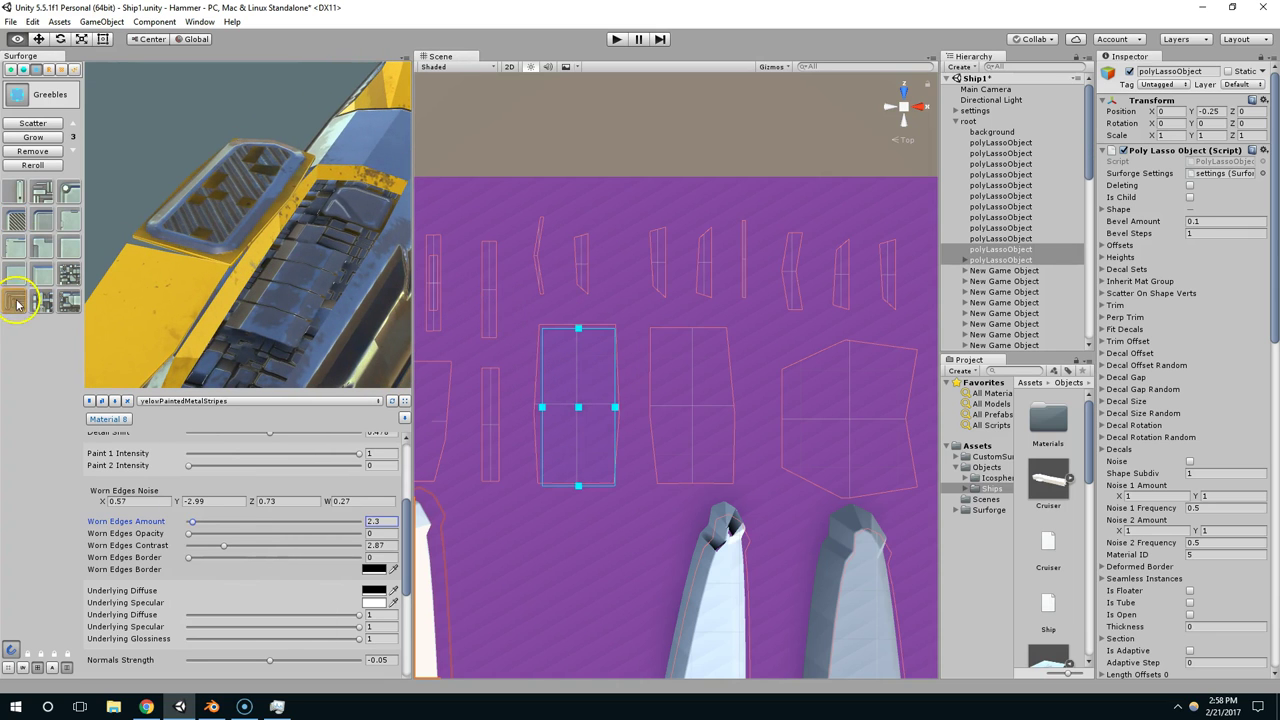
{"action": "left_click", "coordinate": [568, 352]}
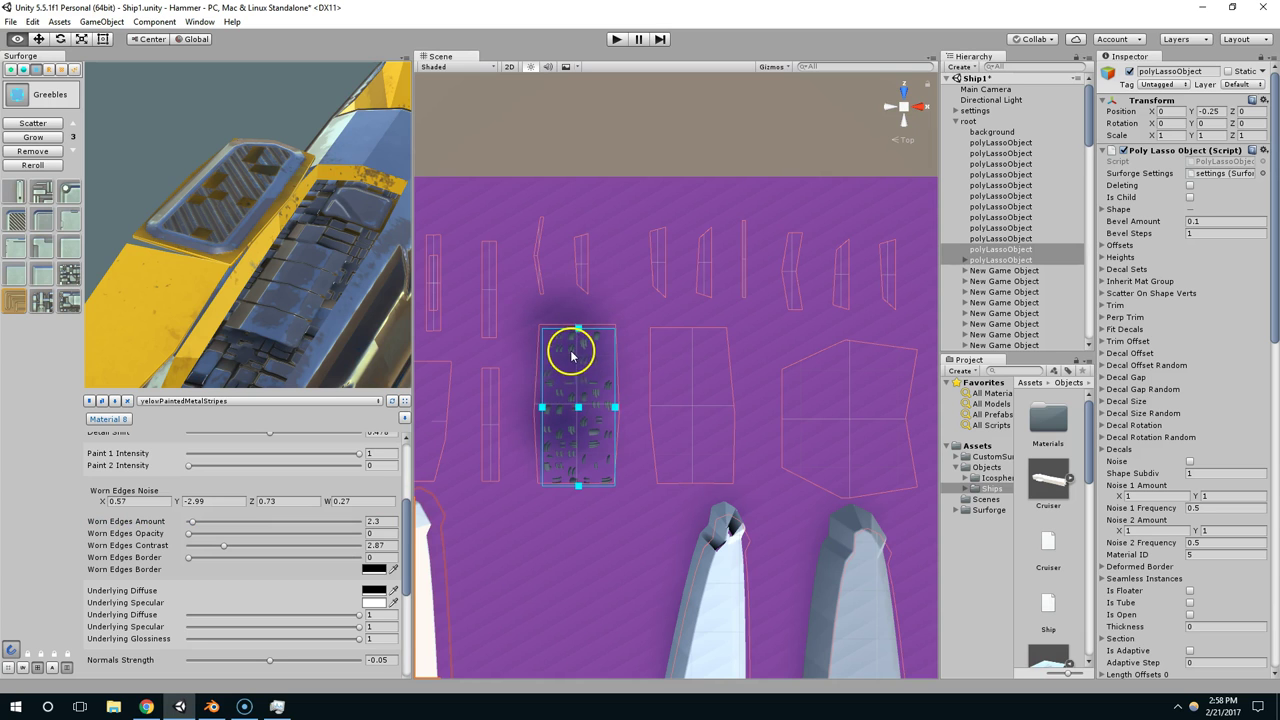
{"action": "scroll", "coordinate": [571, 400], "scroll_direction": "up", "scroll_amount": 5}
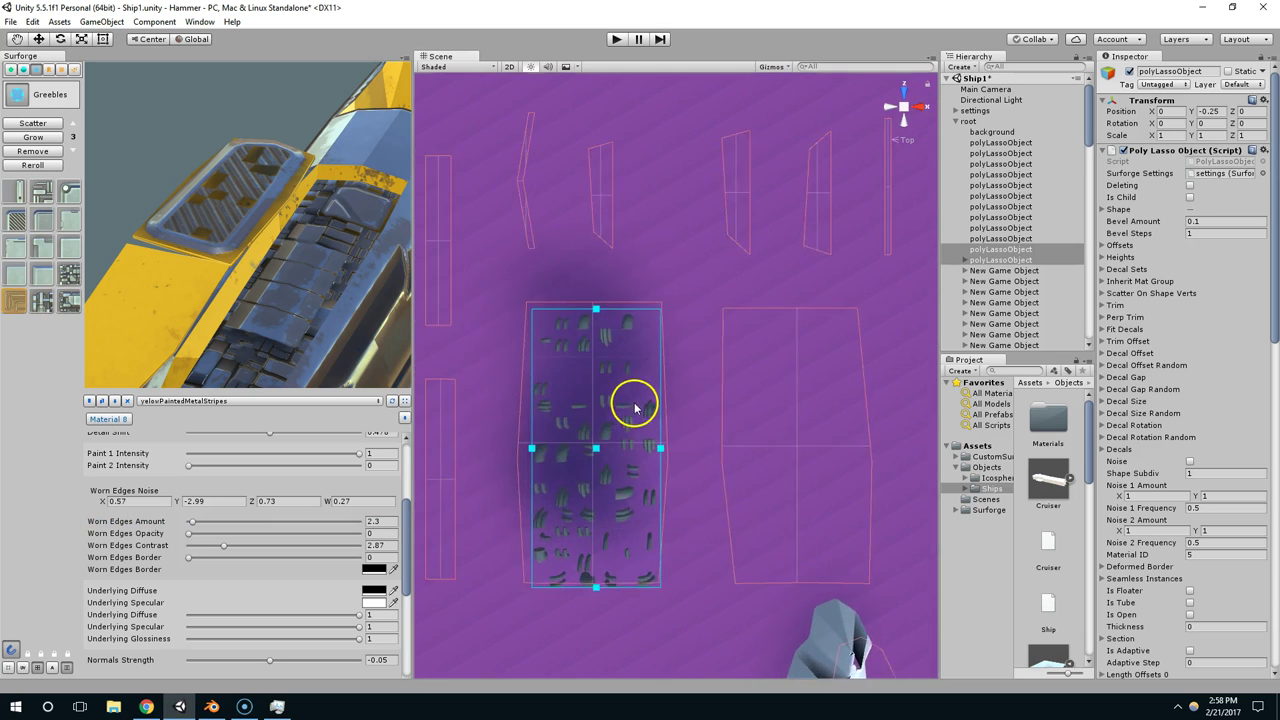
{"action": "scroll", "coordinate": [636, 408], "scroll_direction": "up", "scroll_amount": 5}
{"action": "middle_click_drag", "start_coordinate": [636, 408], "coordinate": [669, 304]}
{"action": "scroll", "coordinate": [669, 304], "scroll_direction": "up", "scroll_amount": 3}
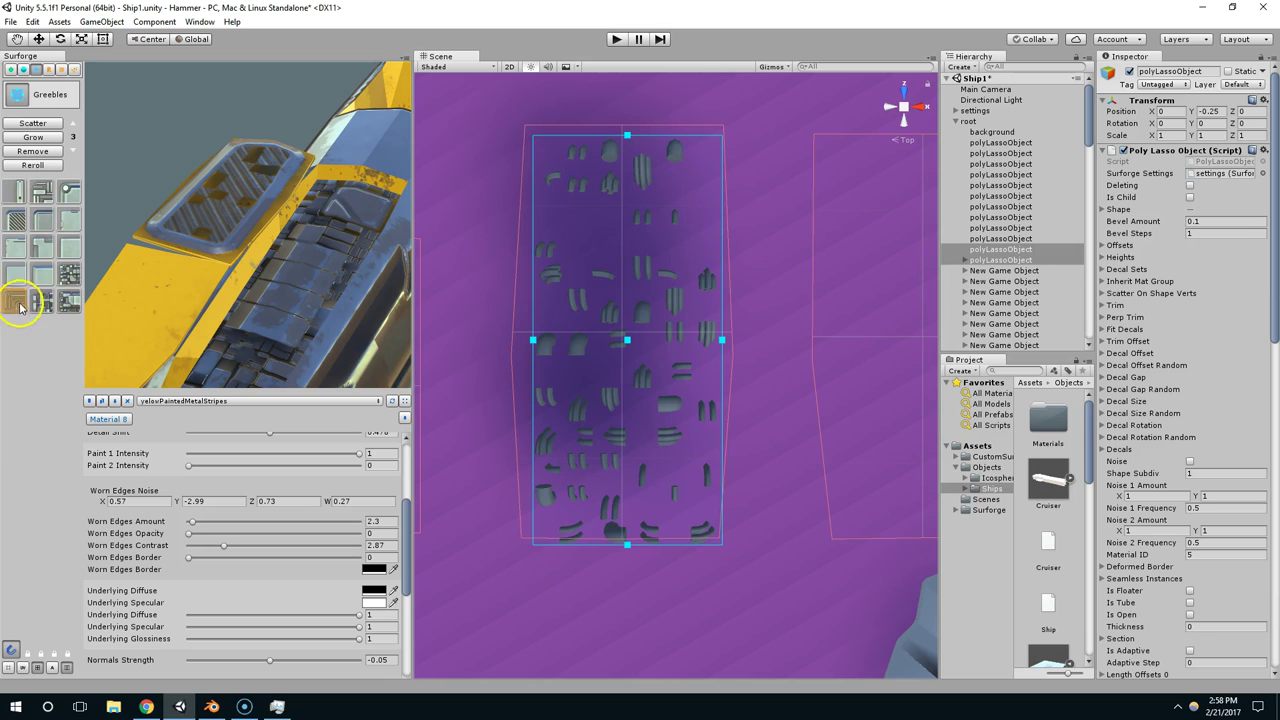
{"action": "left_click", "coordinate": [654, 289]}
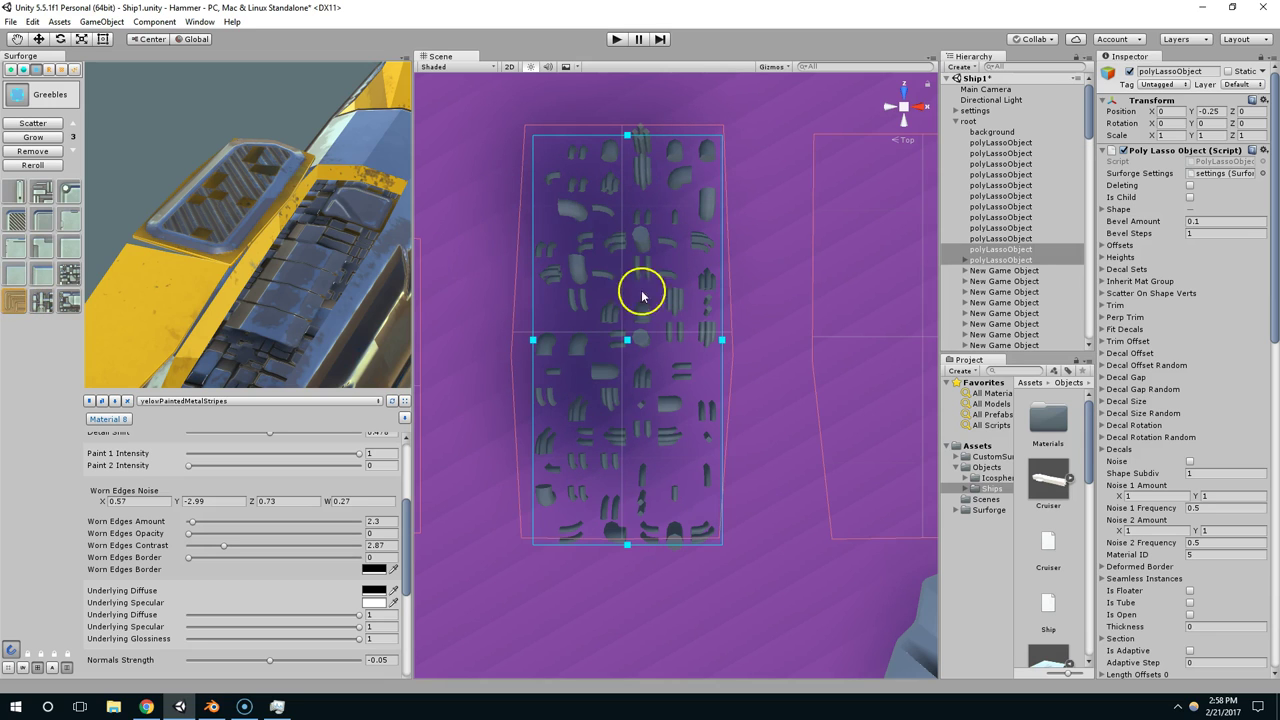
{"action": "left_click", "coordinate": [648, 277], "text": "alt"}
{"action": "left_click", "coordinate": [648, 277], "text": "alt"}
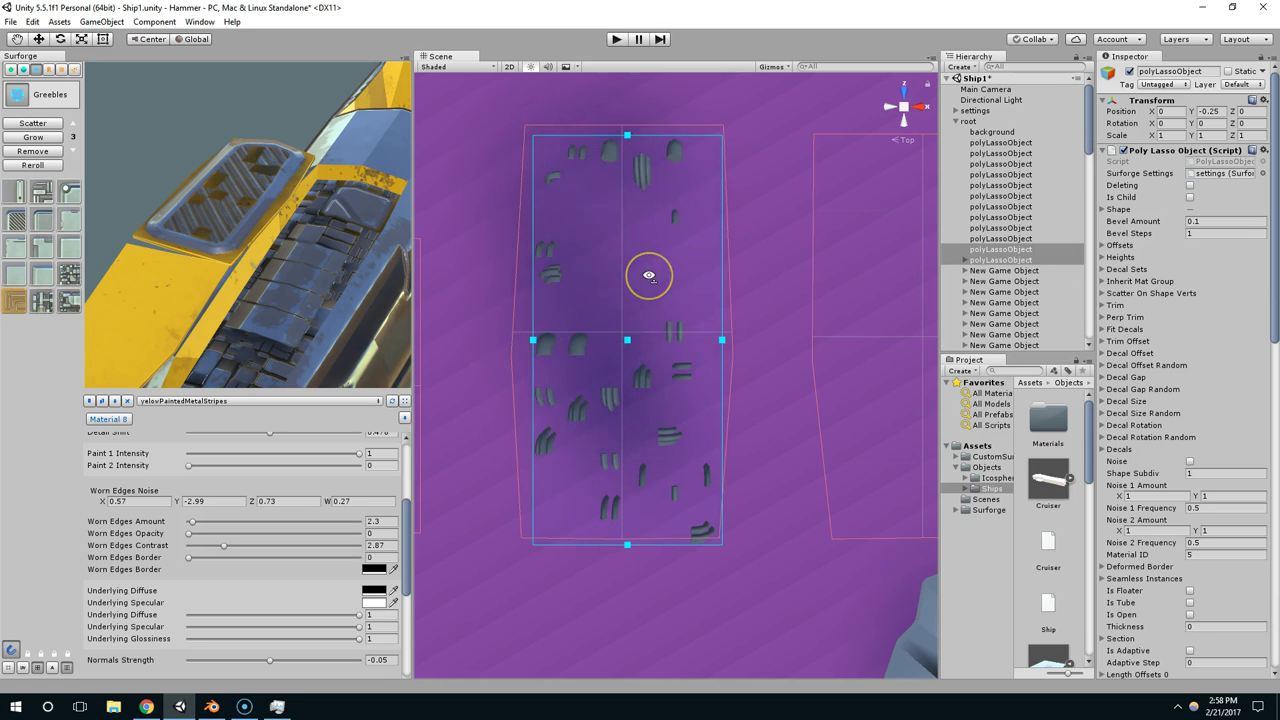
{"action": "left_click", "coordinate": [648, 277], "text": "alt"}
Step: Read the Greebles tool's tooltip for its scatter, grow, reroll and remove controls
{"action": "left_click_drag", "start_coordinate": [176, 6], "coordinate": [309, 41]}
{"action": "mouse_move", "coordinate": [98, 125]}
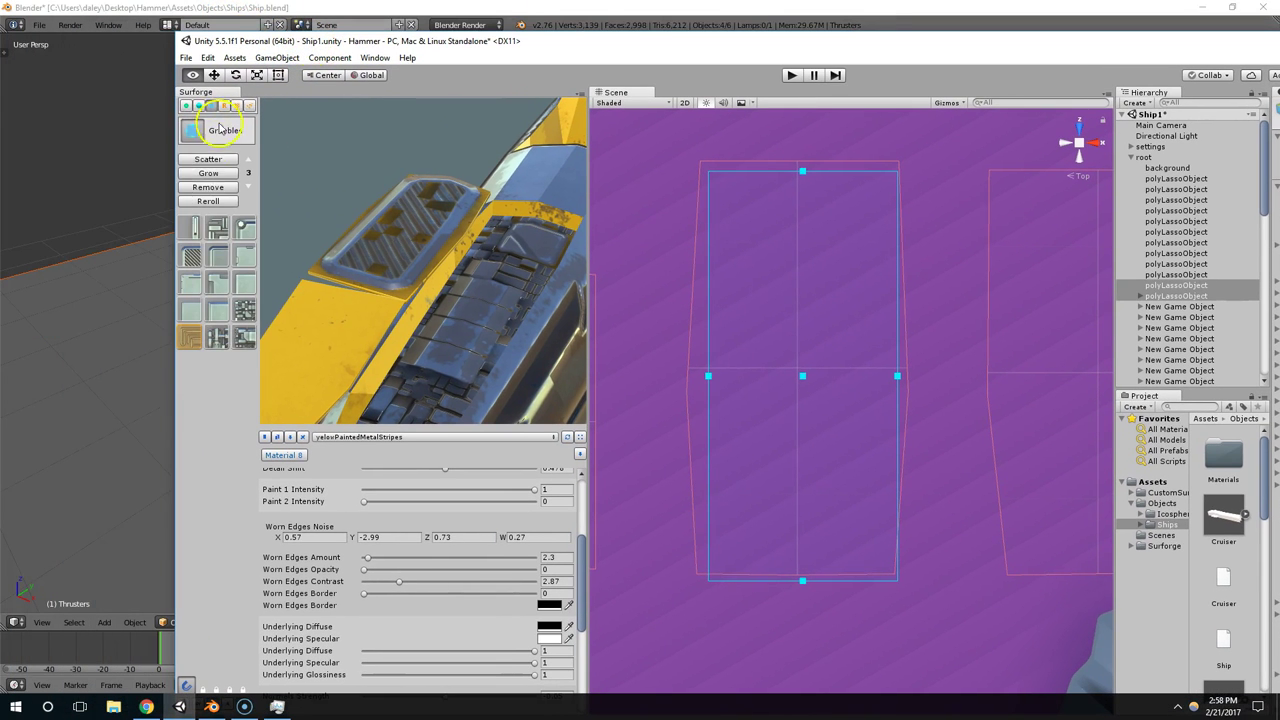
{"action": "left_click", "coordinate": [201, 142]}
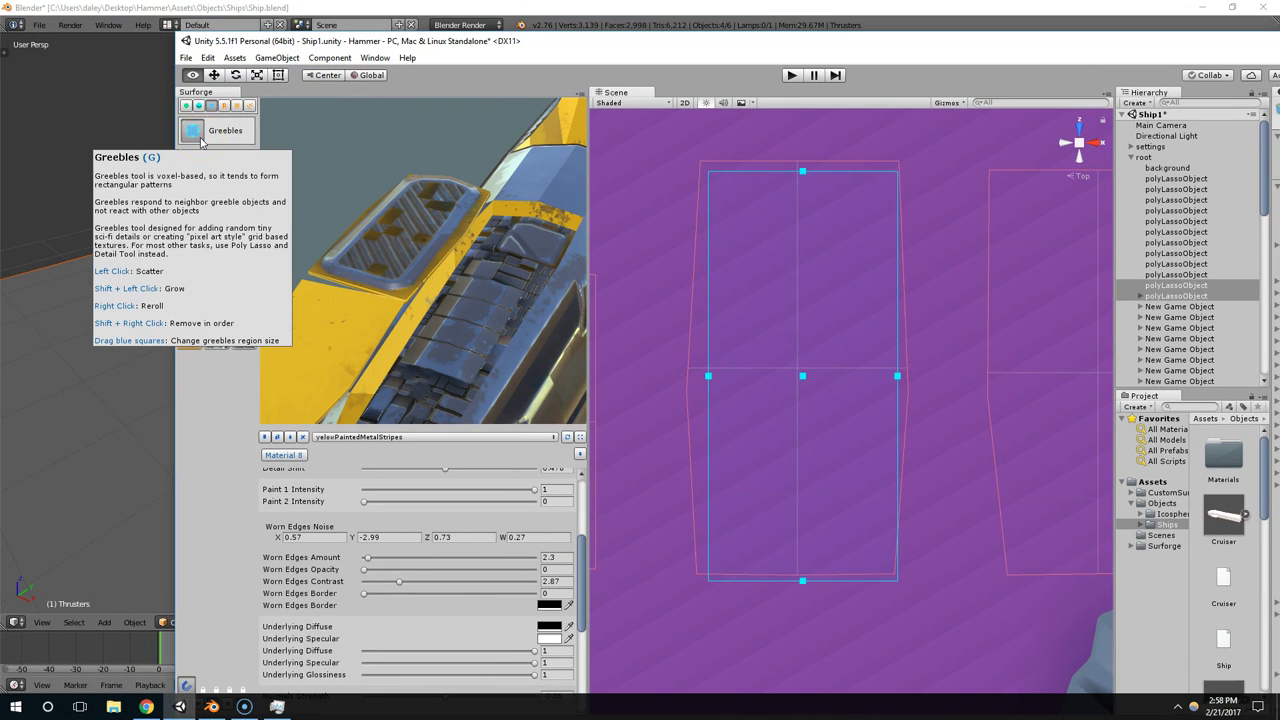
{"action": "double_click", "coordinate": [385, 41]}
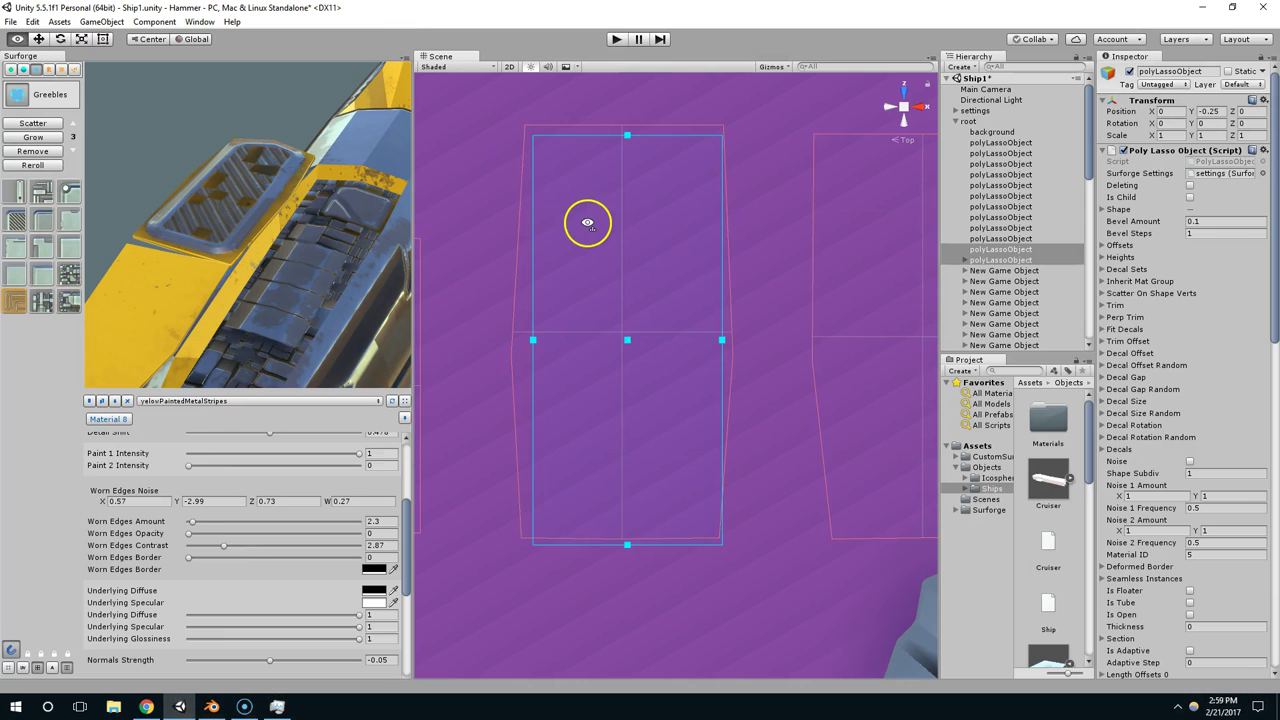
Step: Grow pipes over the panel island, fill its lower third with more pipes, and check them on the ship preview
{"action": "left_click", "coordinate": [639, 206]}
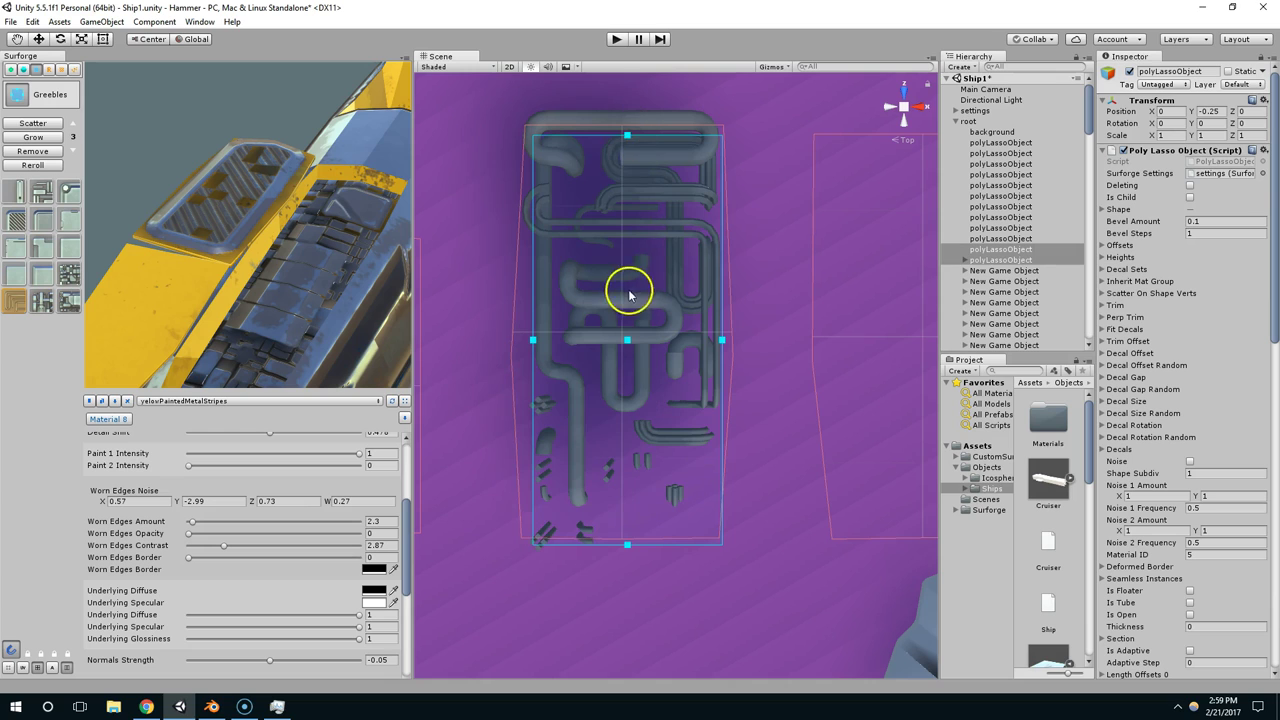
{"action": "left_click_drag", "start_coordinate": [626, 131], "coordinate": [632, 375]}
{"action": "left_click", "coordinate": [667, 462]}
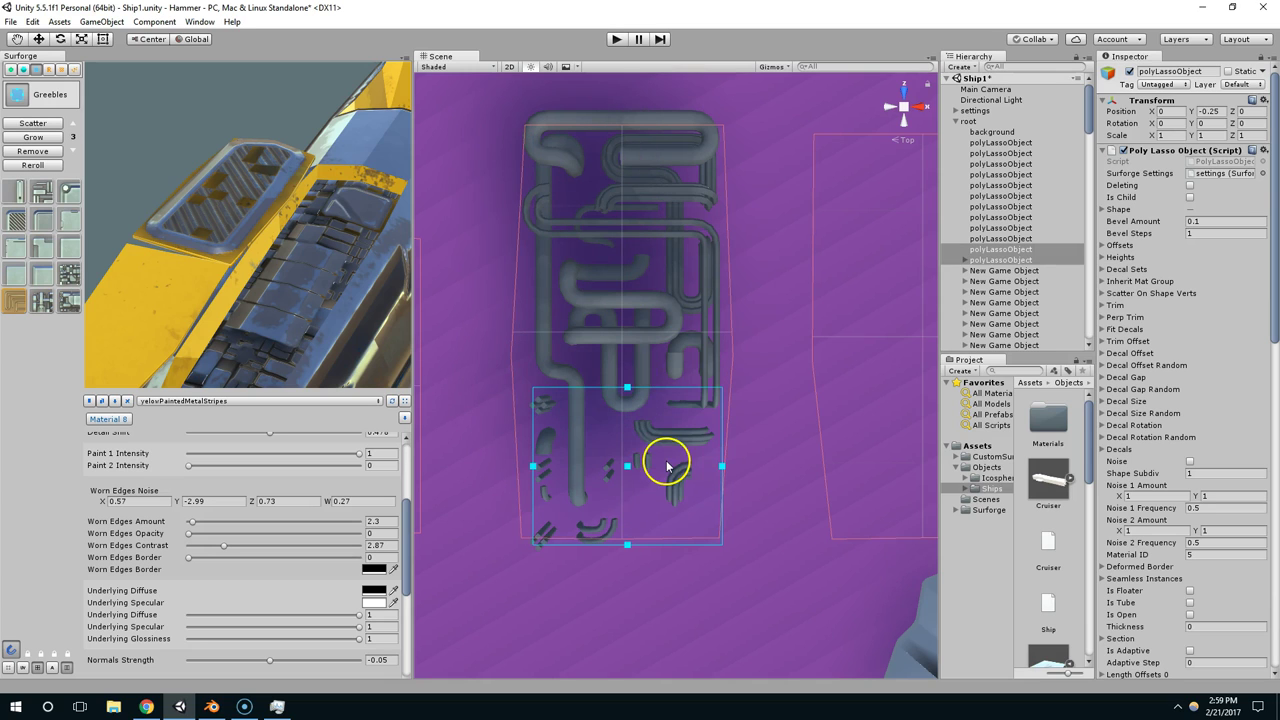
{"action": "left_click", "coordinate": [667, 462]}
{"action": "left_click", "coordinate": [664, 465]}
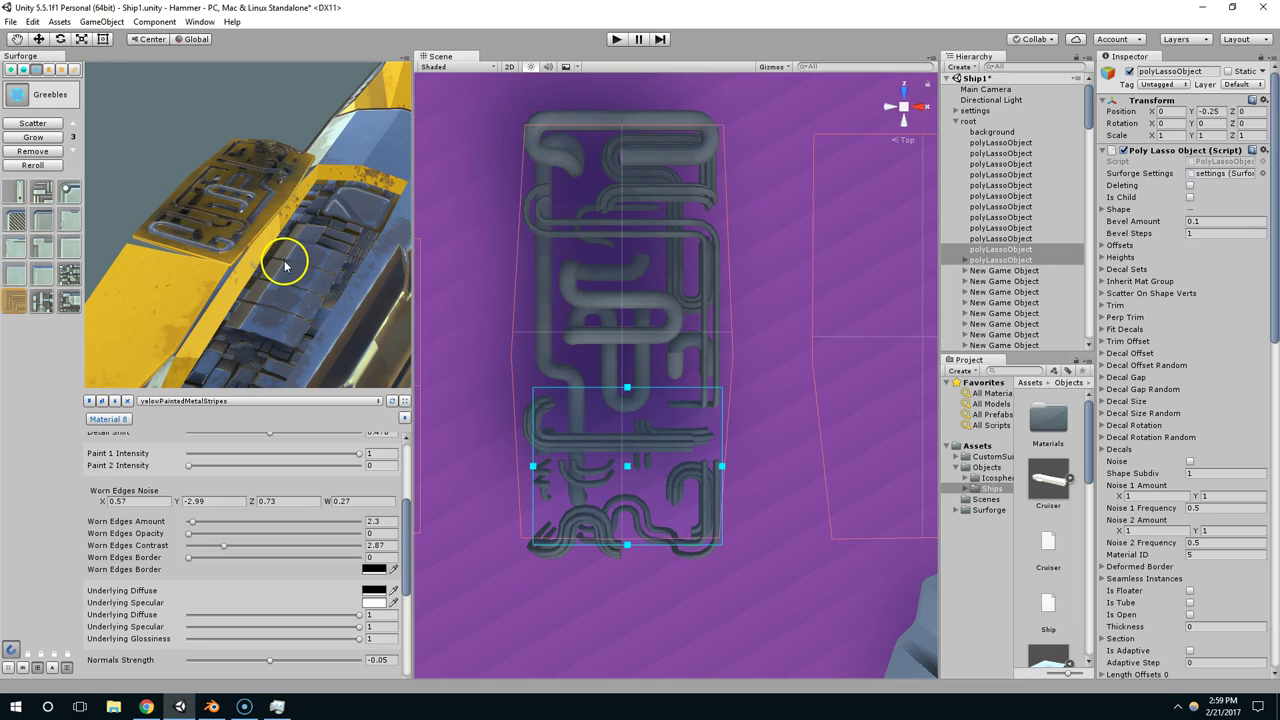
{"action": "left_click_drag", "start_coordinate": [286, 261], "coordinate": [329, 255]}
{"action": "scroll", "coordinate": [290, 280], "scroll_direction": "down", "scroll_amount": 5}
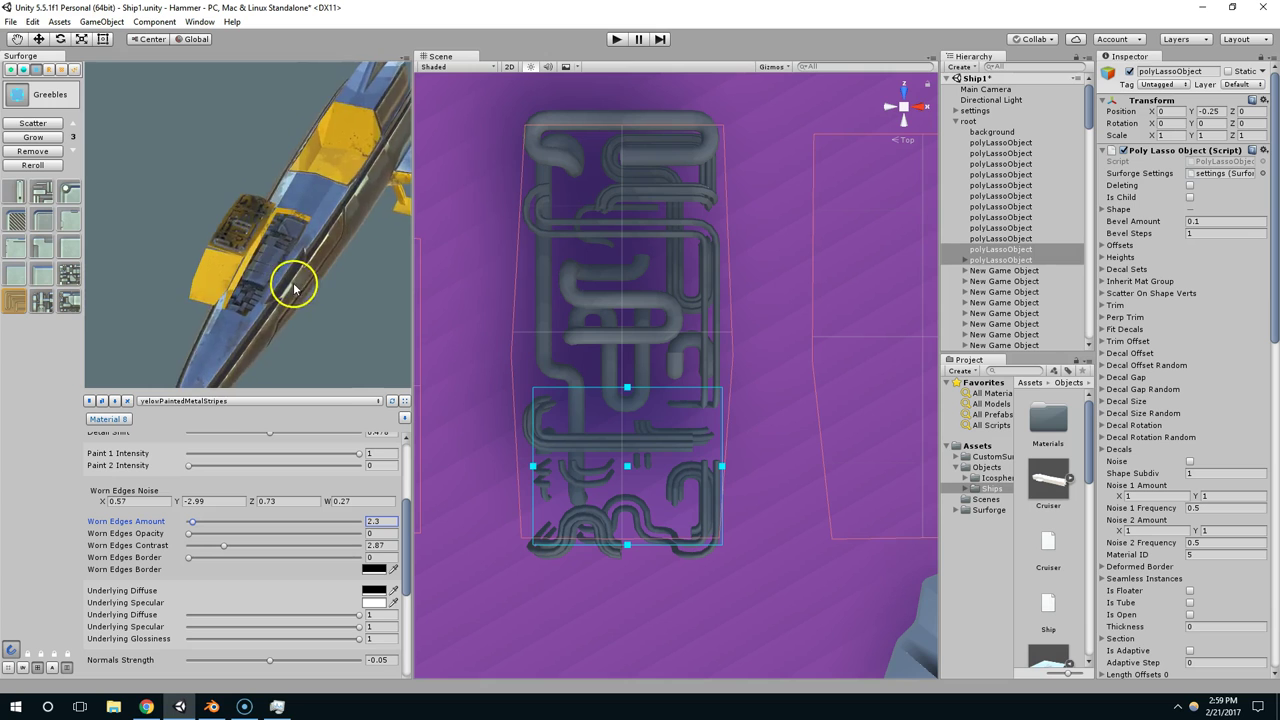
{"action": "left_click_drag", "start_coordinate": [293, 288], "coordinate": [422, 265]}
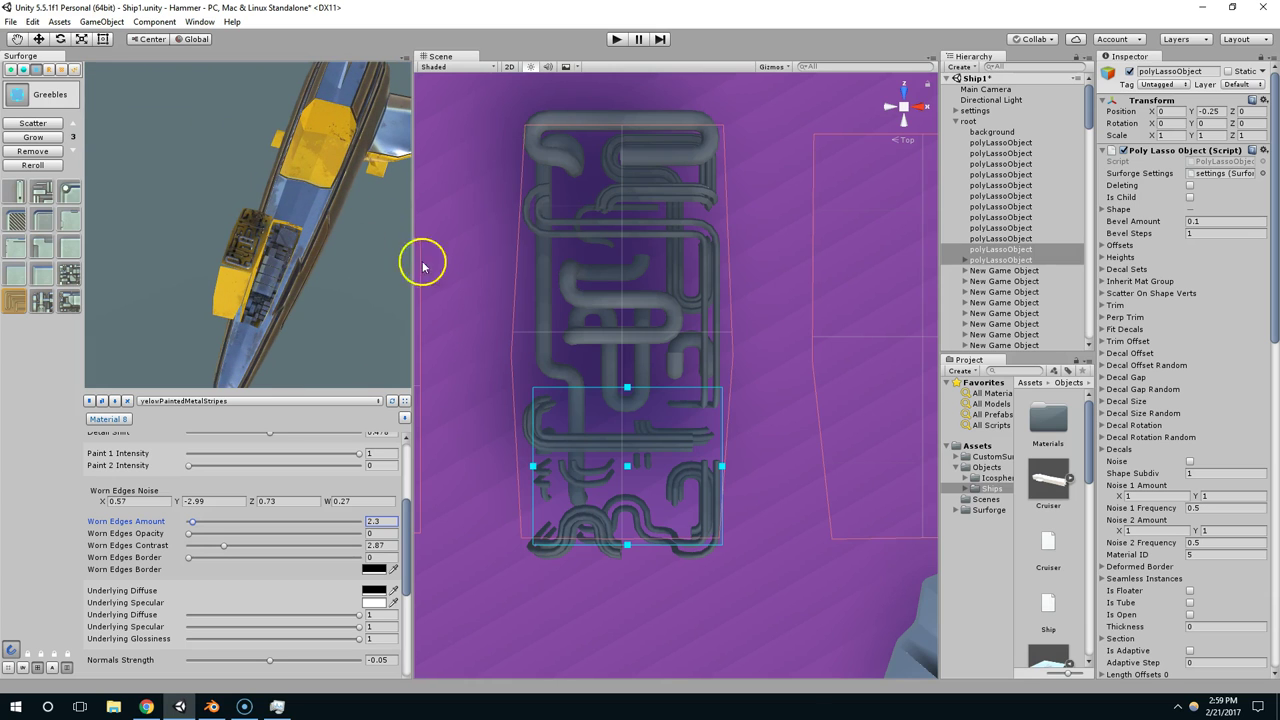
Step: Move the greebles region onto the neighbouring tapered island and try a first scatter of pipes there
{"action": "scroll", "coordinate": [534, 357], "scroll_direction": "down", "scroll_amount": 12}
{"action": "middle_click_drag", "start_coordinate": [582, 348], "coordinate": [645, 346]}
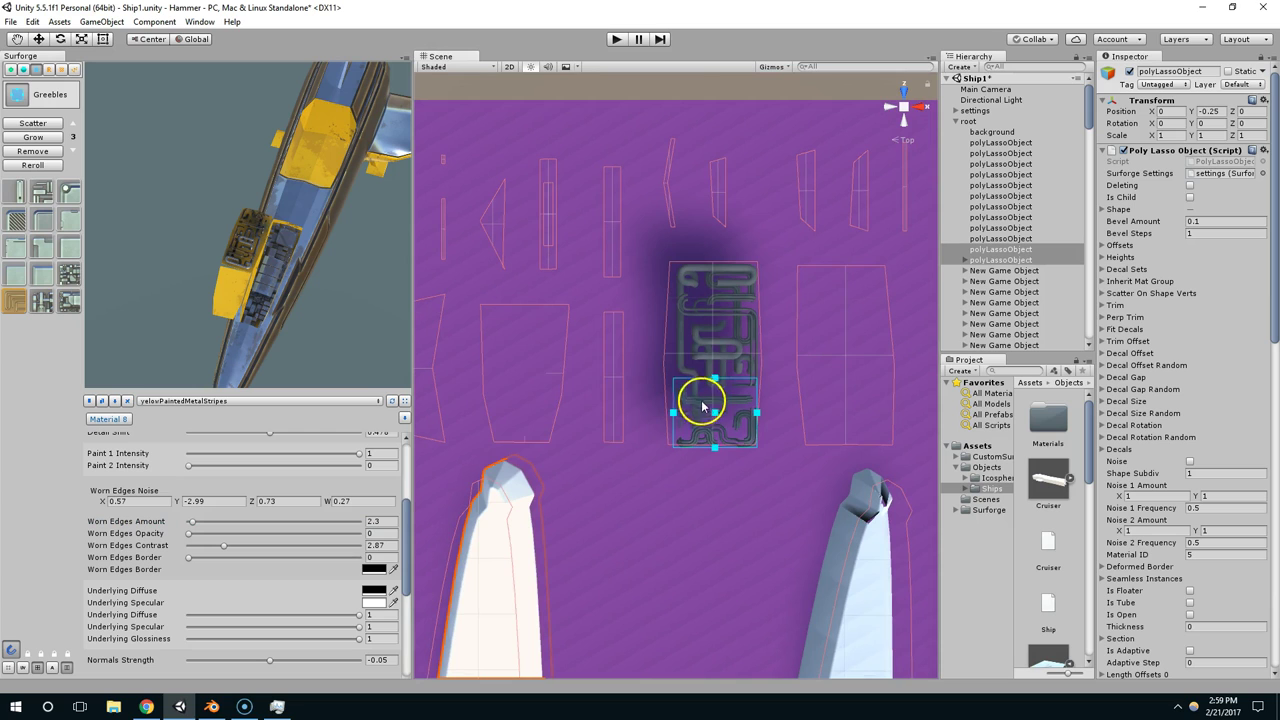
{"action": "mouse_move", "coordinate": [703, 405]}
{"action": "left_mouse_down"}
{"action": "mouse_move", "coordinate": [534, 380]}
{"action": "mouse_move", "coordinate": [527, 411]}
{"action": "mouse_move", "coordinate": [528, 310]}
{"action": "left_mouse_up"}
{"action": "right_click", "coordinate": [540, 331]}
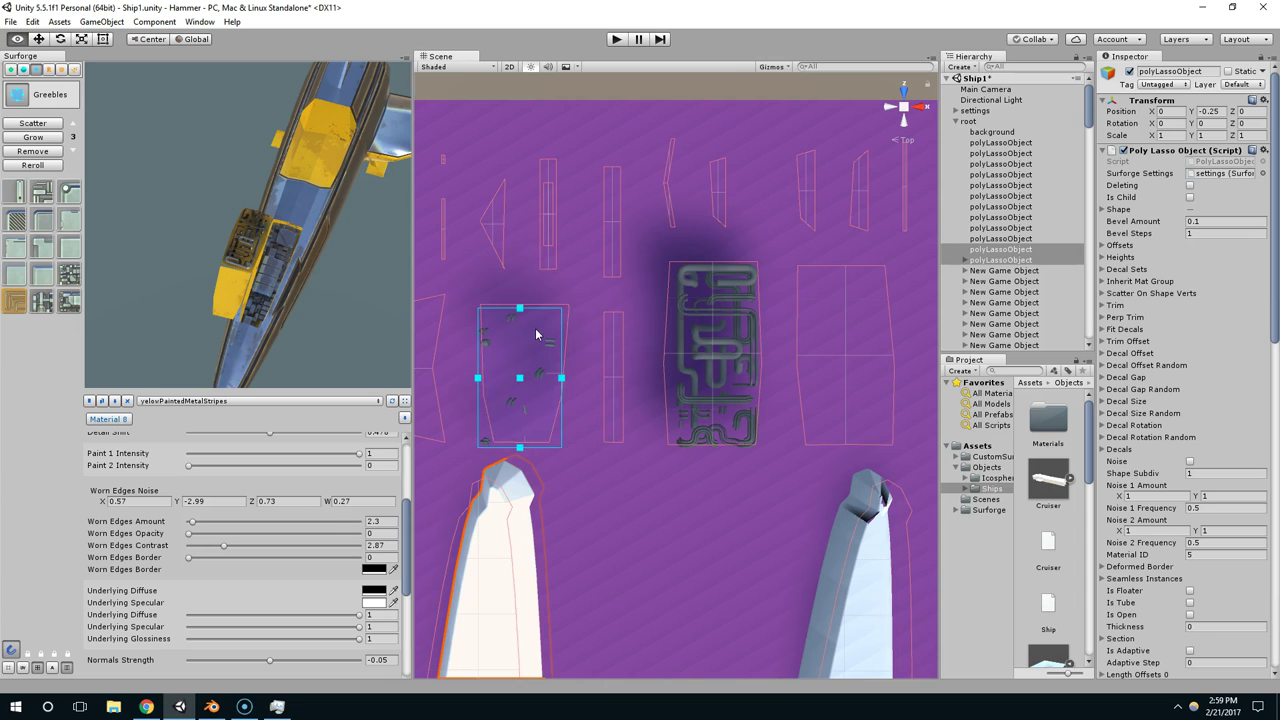
{"action": "left_click_drag", "start_coordinate": [536, 335], "coordinate": [497, 309], "text": "alt"}
{"action": "scroll", "coordinate": [514, 301], "scroll_direction": "up", "scroll_amount": 5}
{"action": "middle_click_drag", "start_coordinate": [488, 316], "coordinate": [552, 330]}
{"action": "key", "text": "alt+r"}
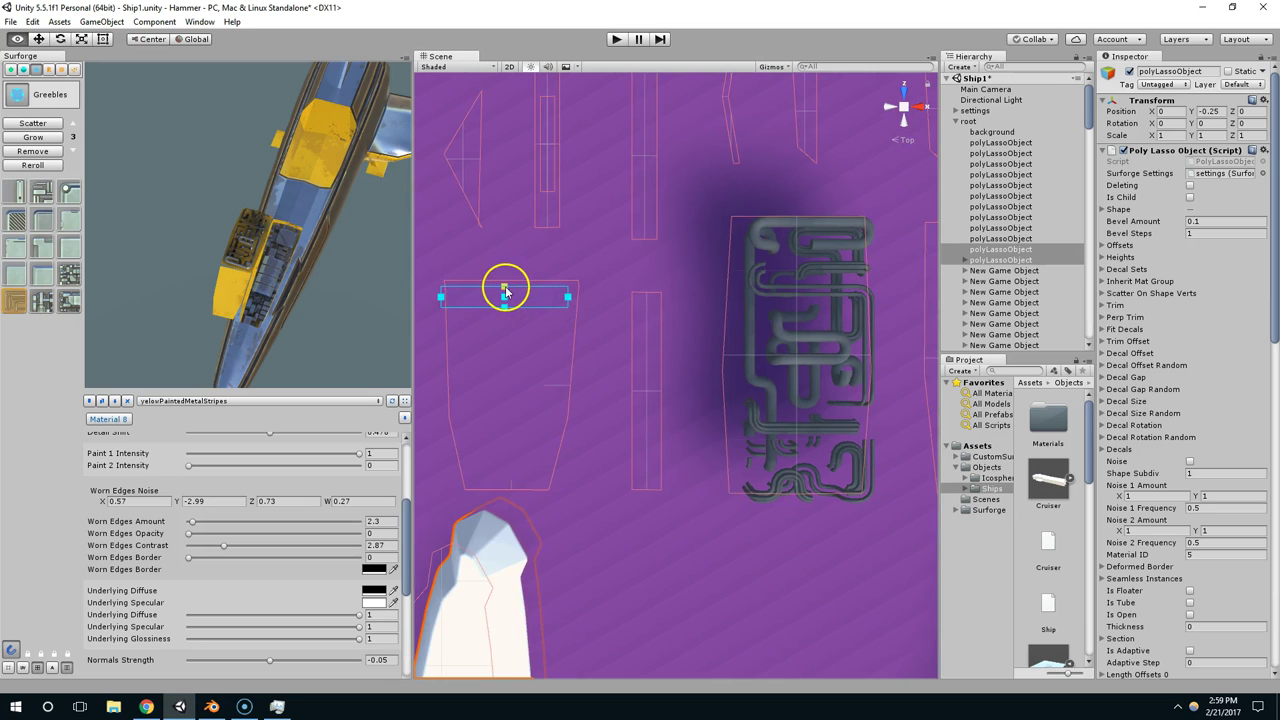
Step: Fit the greebles region to the tapered island's full height and width and grow pipes inside it
{"action": "left_click_drag", "start_coordinate": [451, 305], "coordinate": [527, 483]}
{"action": "scroll", "coordinate": [555, 297], "scroll_direction": "up", "scroll_amount": 2}
{"action": "left_click_drag", "start_coordinate": [500, 371], "coordinate": [398, 372]}
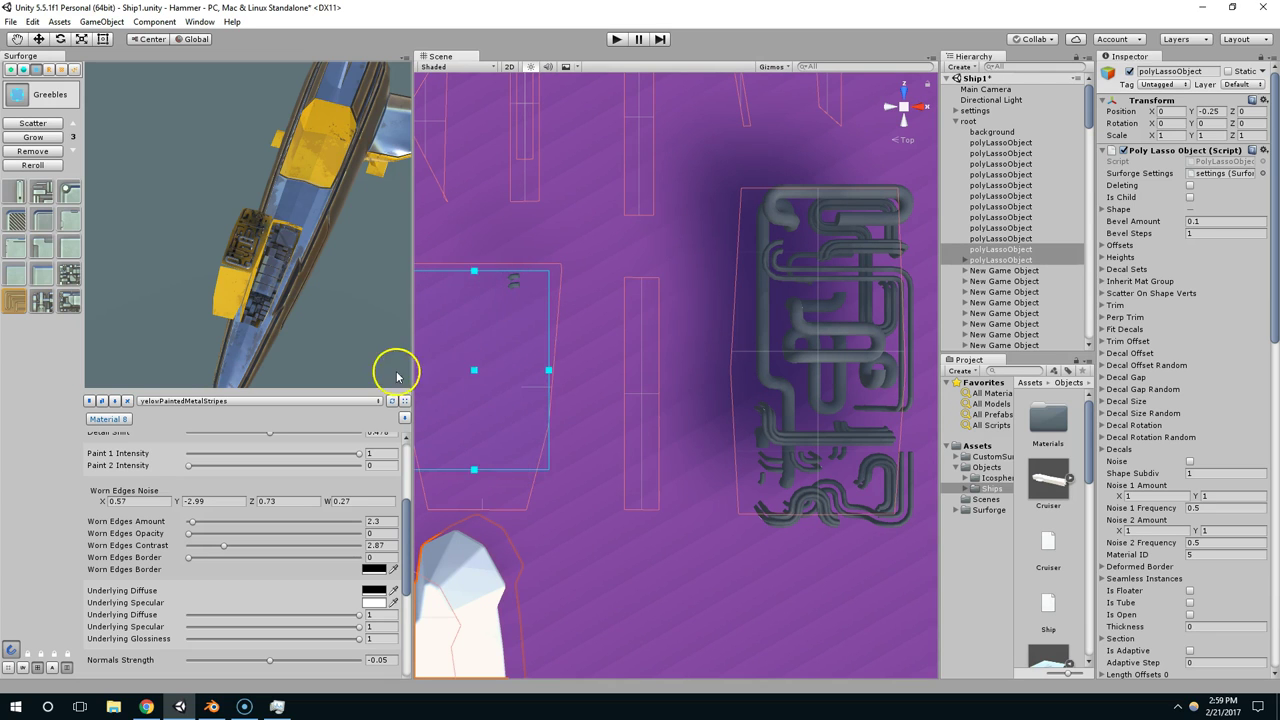
{"action": "middle_click_drag", "start_coordinate": [478, 364], "coordinate": [596, 352]}
{"action": "left_click_drag", "start_coordinate": [592, 457], "coordinate": [592, 507]}
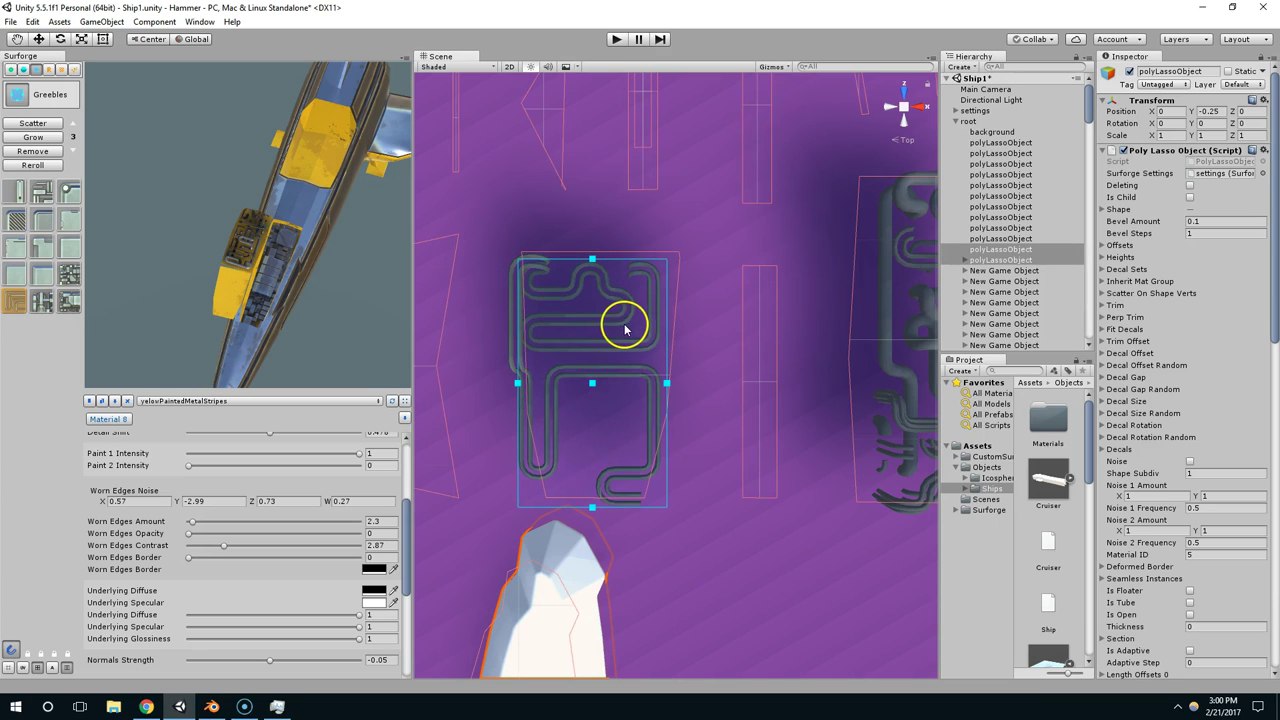
Step: Narrow the region to the tapered island's lower half, add more pipes there, and check the ship preview
{"action": "left_click_drag", "start_coordinate": [592, 259], "coordinate": [600, 383]}
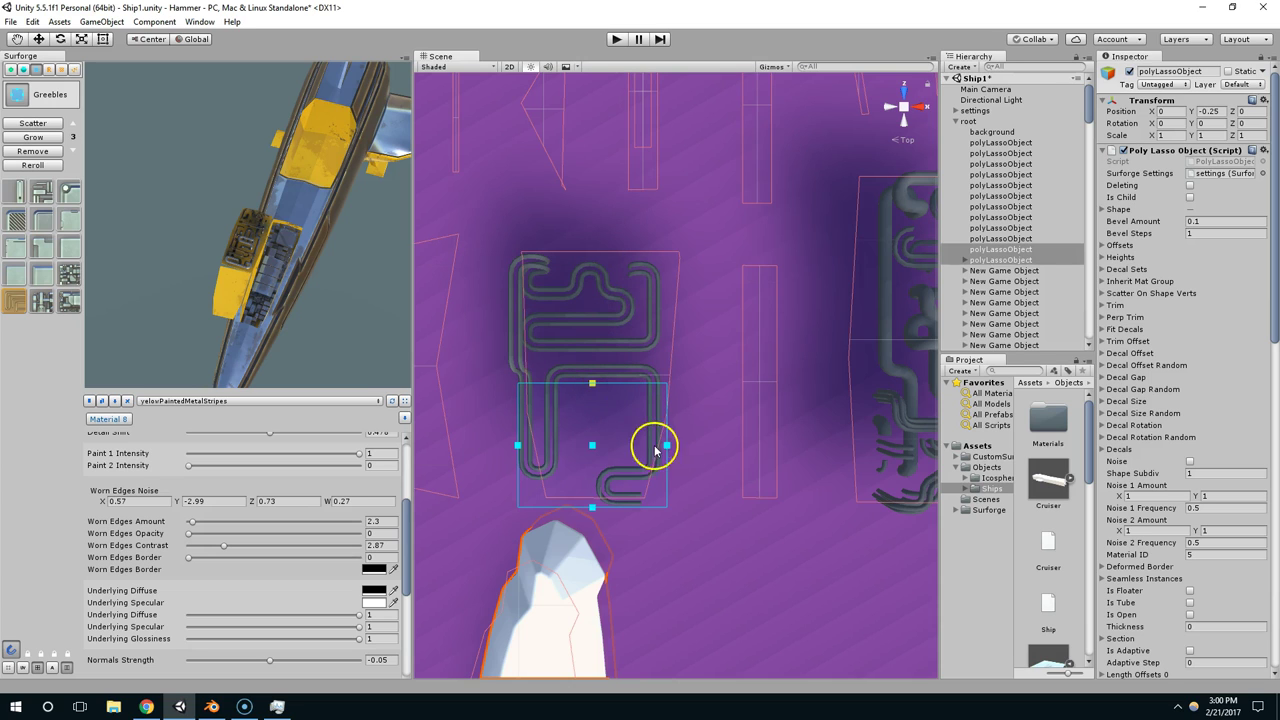
{"action": "left_click_drag", "start_coordinate": [667, 445], "coordinate": [691, 446]}
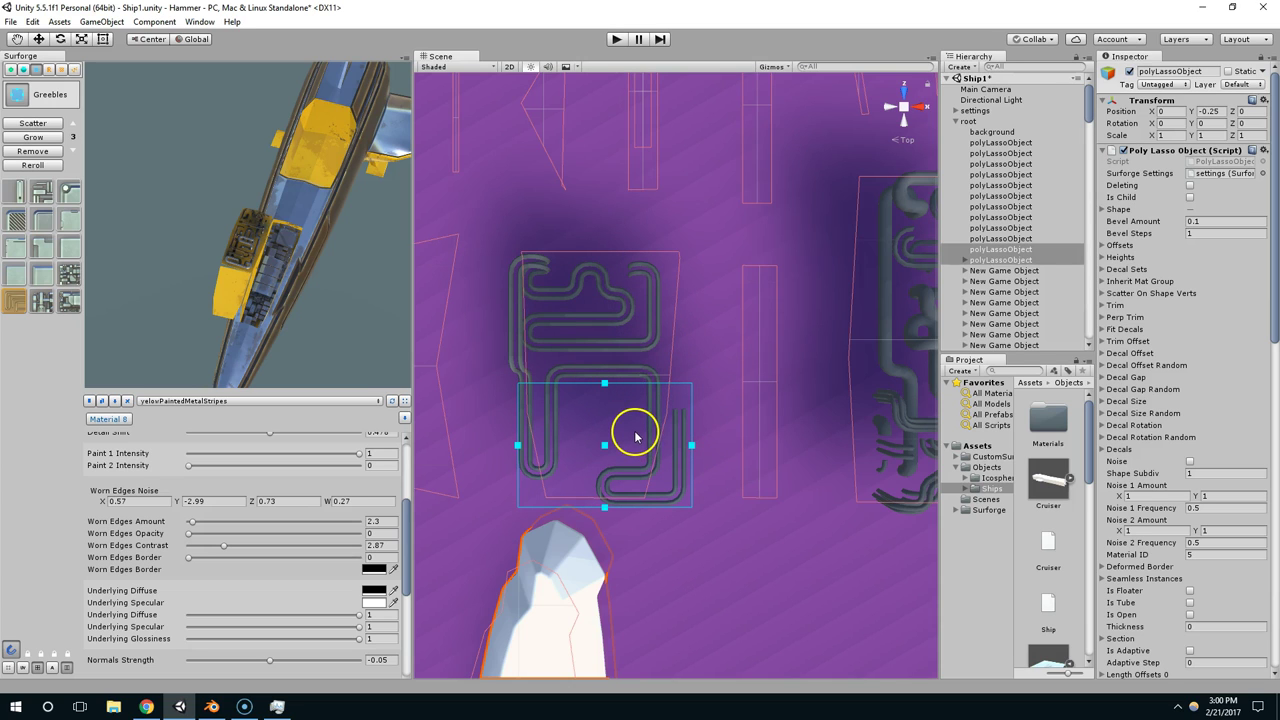
{"action": "left_click_drag", "start_coordinate": [610, 383], "coordinate": [609, 357]}
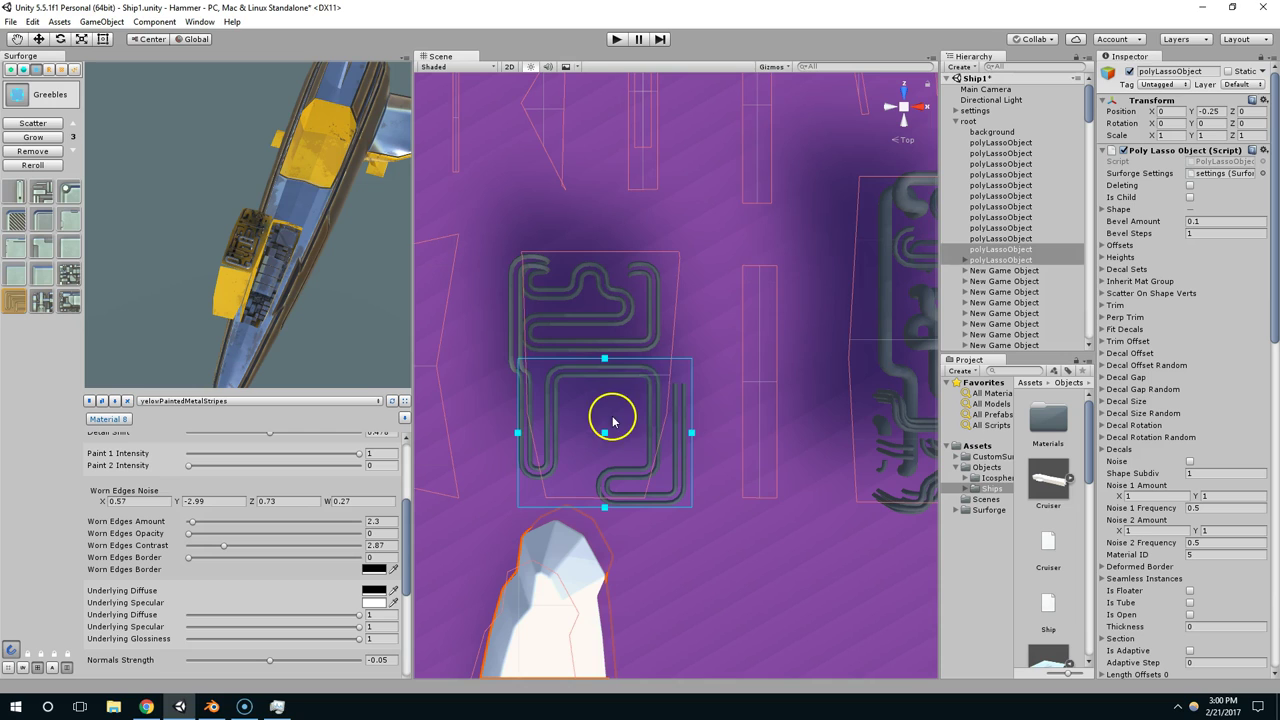
{"action": "left_click_drag", "start_coordinate": [691, 432], "coordinate": [641, 432]}
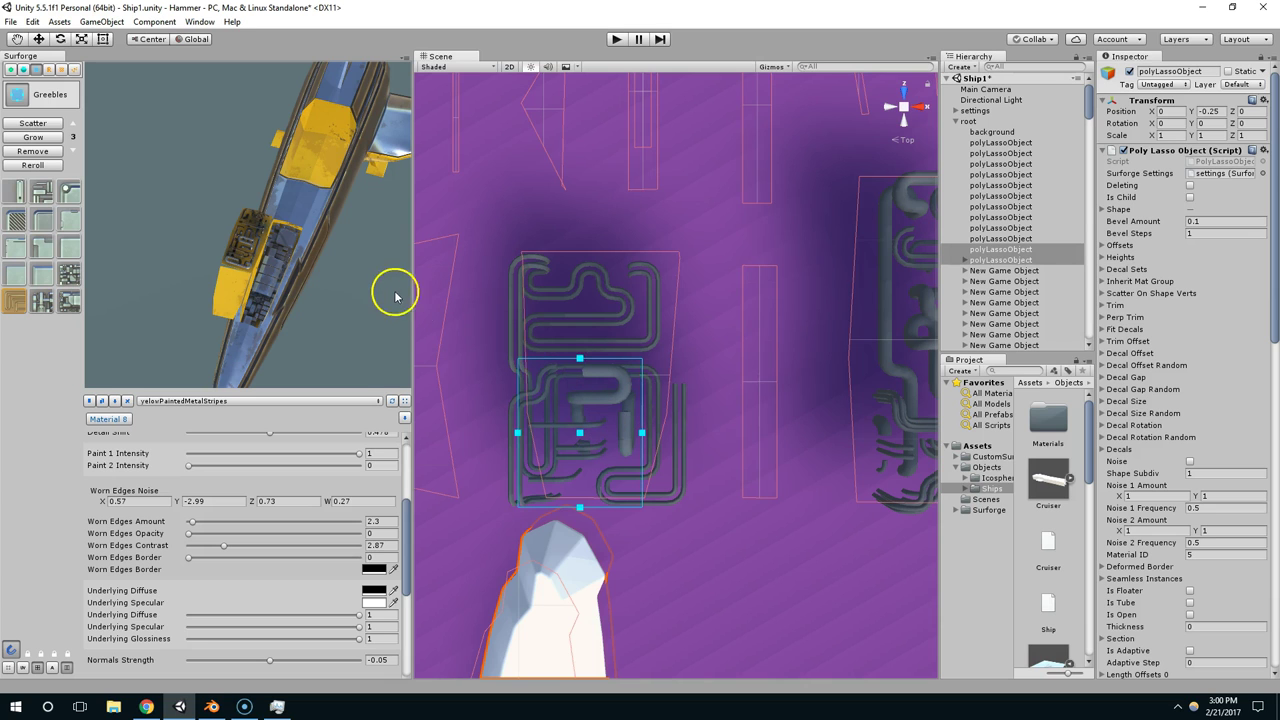
{"action": "left_click_drag", "start_coordinate": [315, 279], "coordinate": [223, 214]}
{"action": "scroll", "coordinate": [303, 266], "scroll_direction": "up", "scroll_amount": 4}
{"action": "scroll", "coordinate": [331, 221], "scroll_direction": "down", "scroll_amount": 4}
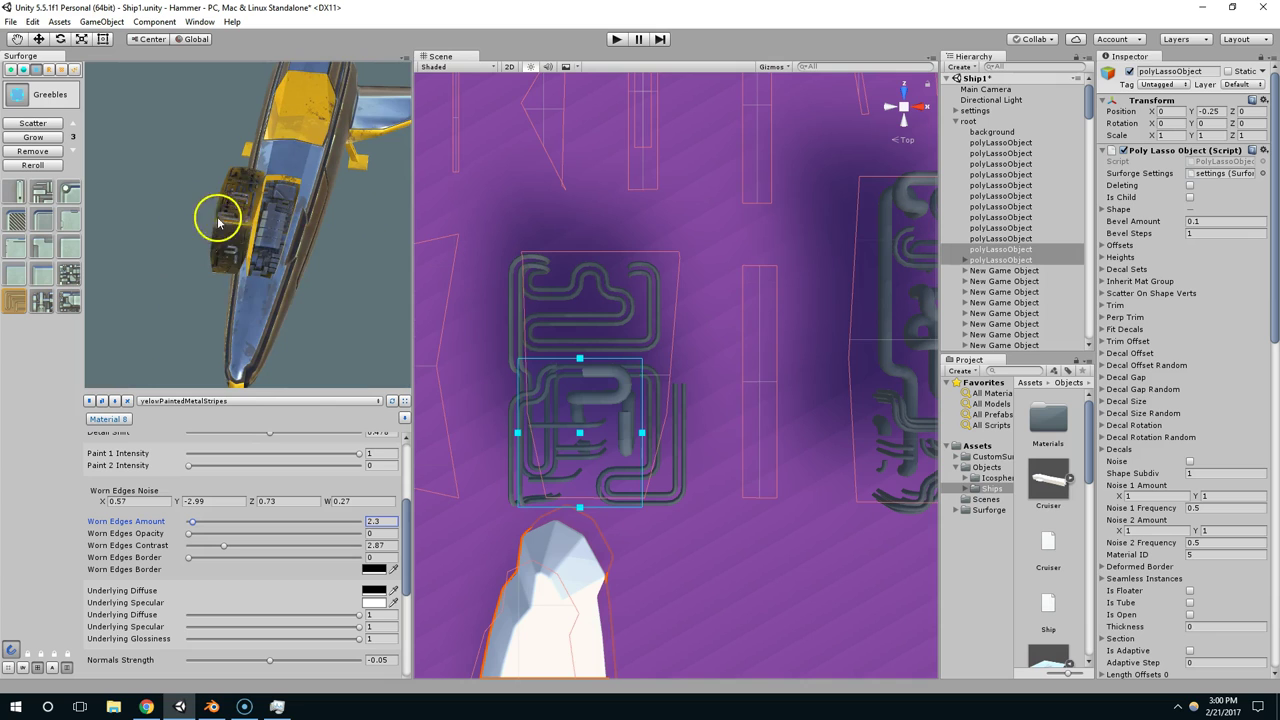
{"action": "scroll", "coordinate": [222, 255], "scroll_direction": "up", "scroll_amount": 2}
{"action": "scroll", "coordinate": [314, 286], "scroll_direction": "down", "scroll_amount": 3}
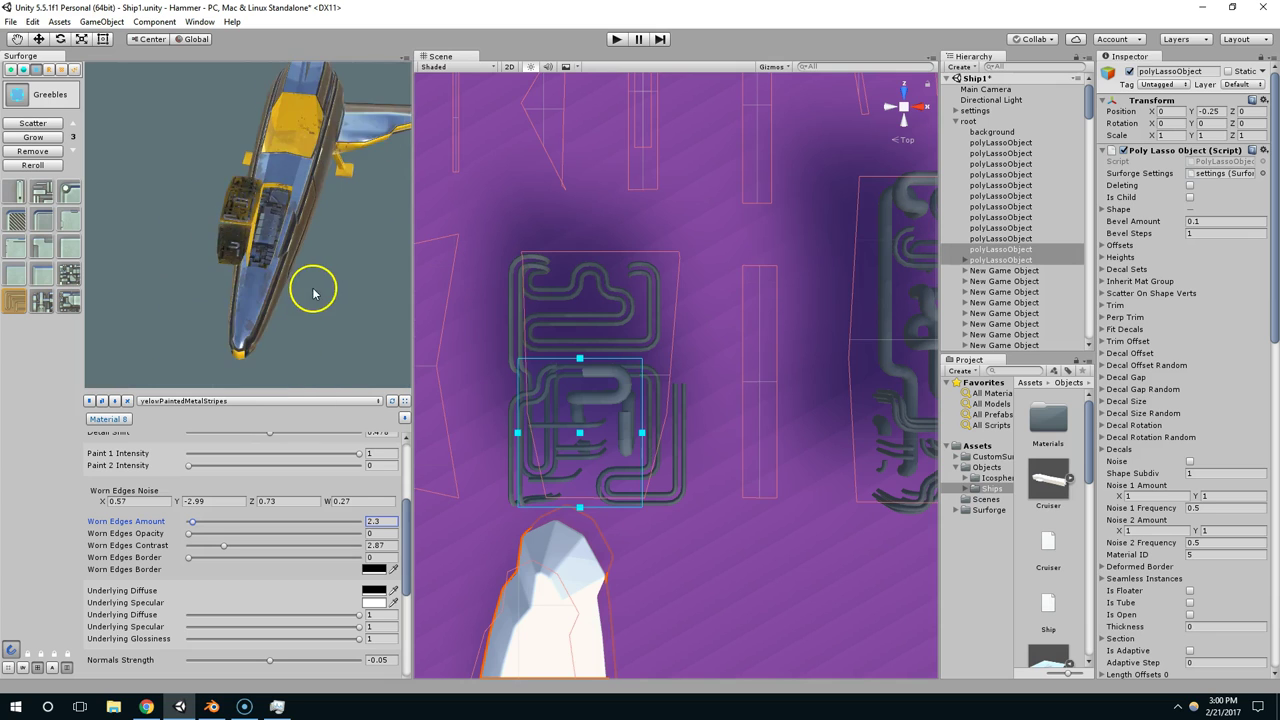
{"action": "mouse_move", "coordinate": [314, 286]}
{"action": "left_mouse_down"}
{"action": "mouse_move", "coordinate": [280, 257]}
{"action": "mouse_move", "coordinate": [283, 286]}
{"action": "mouse_move", "coordinate": [331, 297]}
{"action": "mouse_move", "coordinate": [297, 277]}
{"action": "mouse_move", "coordinate": [322, 279]}
{"action": "left_mouse_up"}
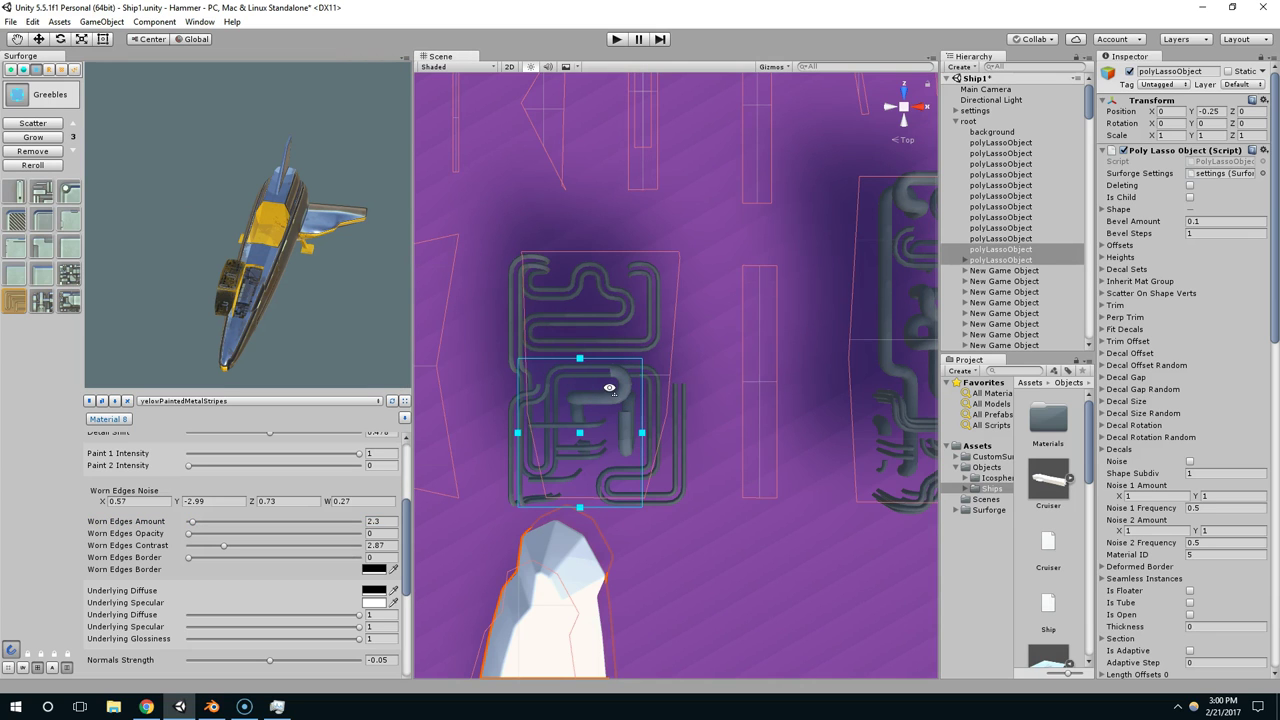
Step: Move the greebles region to the empty space below the two pipe-filled islands
{"action": "scroll", "coordinate": [609, 385], "scroll_direction": "down", "scroll_amount": 5}
{"action": "left_click_drag", "start_coordinate": [598, 421], "coordinate": [747, 571]}
{"action": "middle_click_drag", "start_coordinate": [799, 596], "coordinate": [678, 451]}
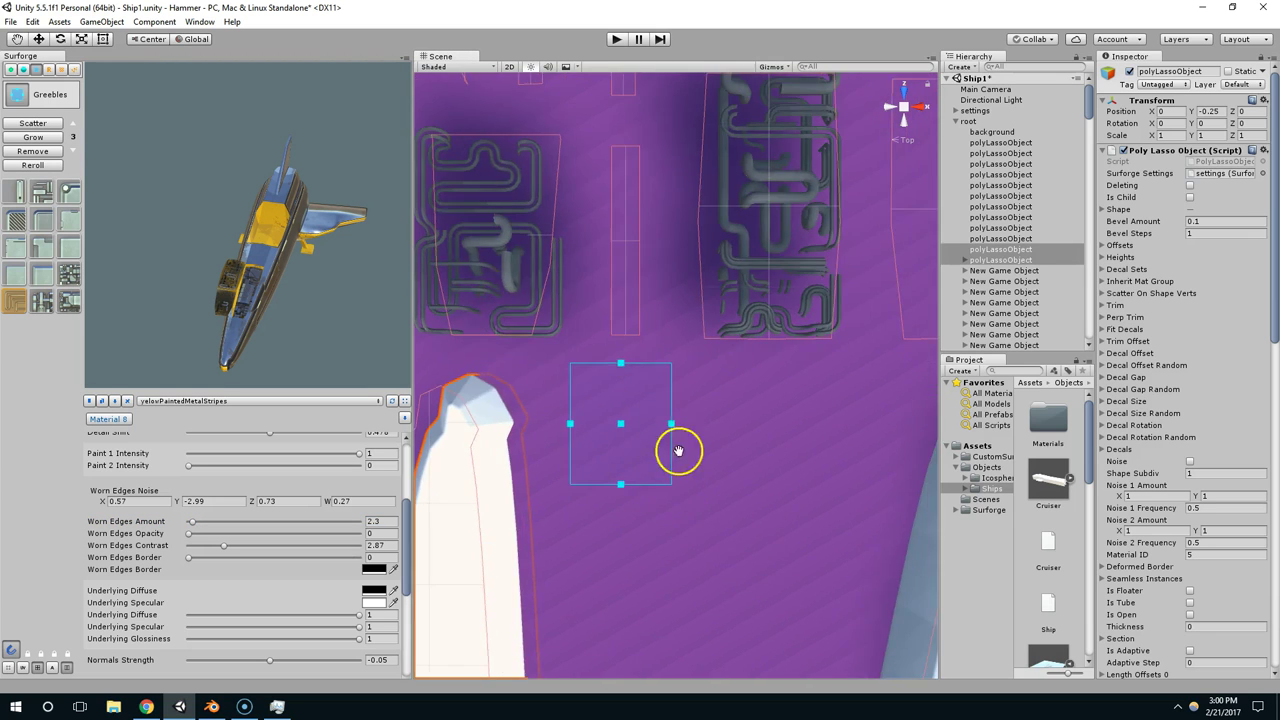
Step: Try the large panel-block greebles in the empty region, reroll them through several variations, and clear the region
{"action": "left_click", "coordinate": [69, 300]}
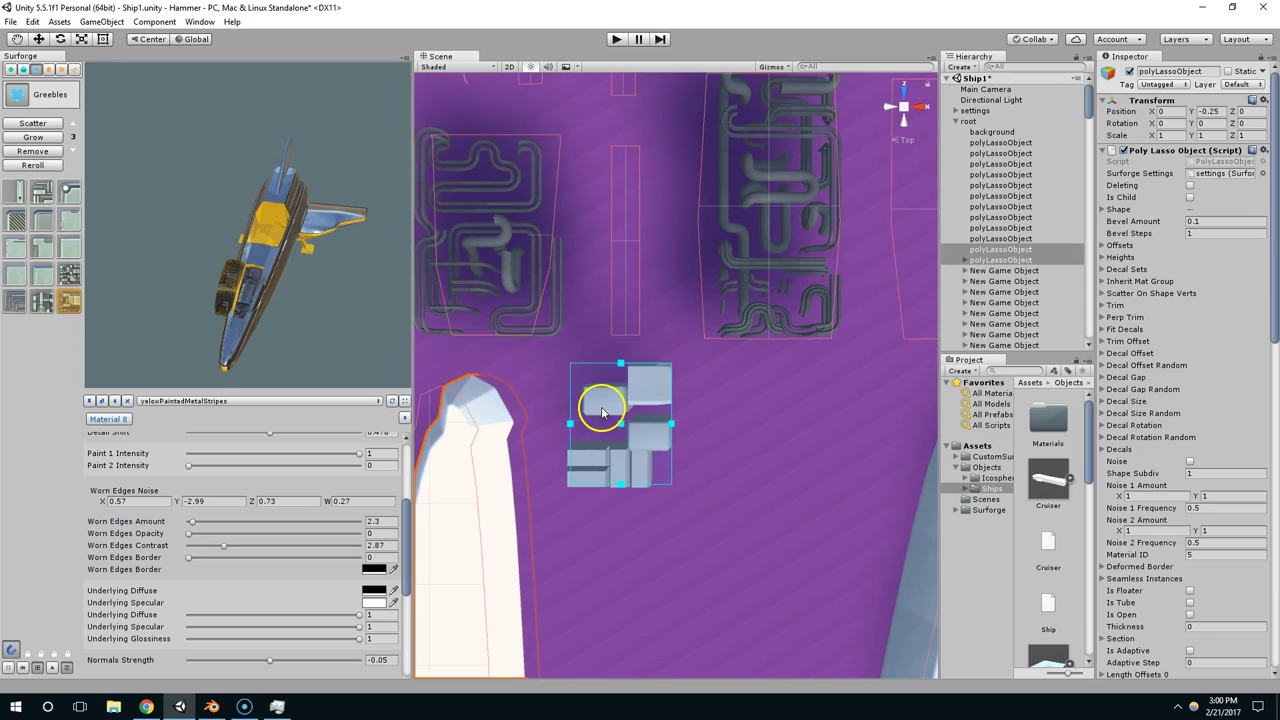
{"action": "right_click", "coordinate": [613, 402]}
{"action": "right_click", "coordinate": [605, 400]}
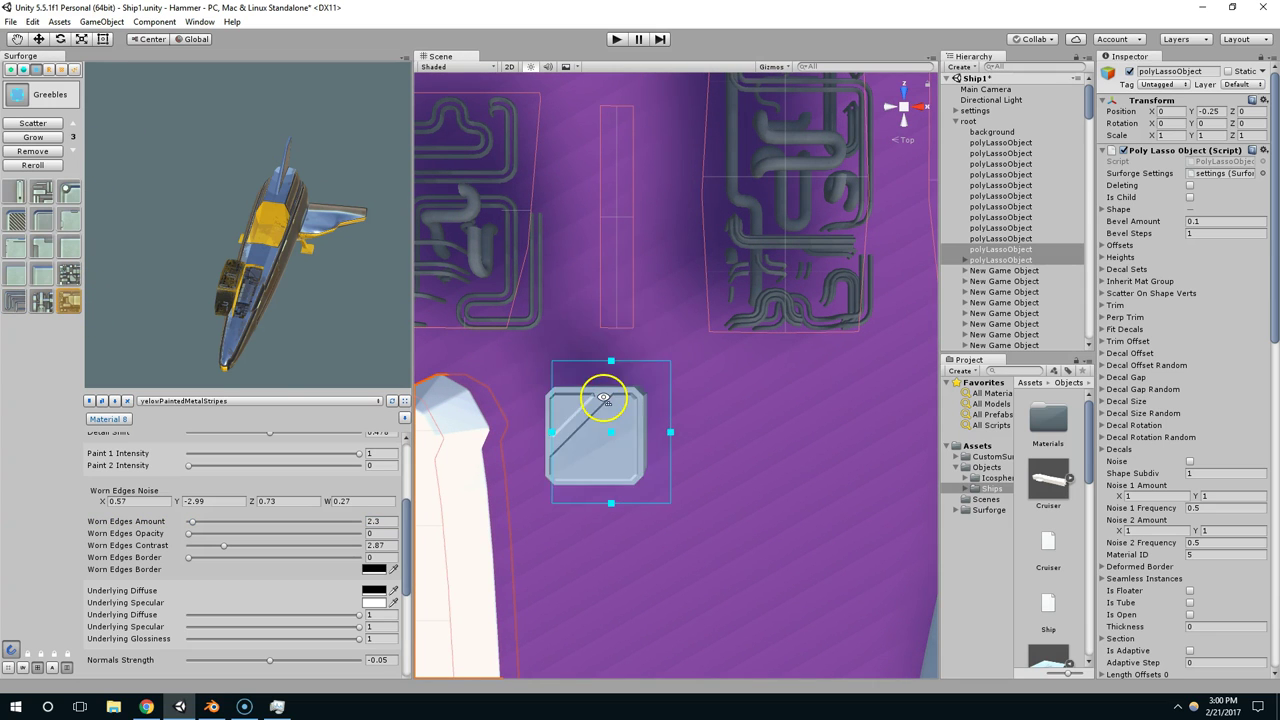
{"action": "right_click", "coordinate": [605, 400]}
{"action": "right_click", "coordinate": [605, 400]}
{"action": "right_click", "coordinate": [605, 399]}
{"action": "right_click", "coordinate": [605, 398]}
{"action": "right_click", "coordinate": [605, 398]}
{"action": "right_click", "coordinate": [605, 398]}
{"action": "right_click", "coordinate": [605, 398]}
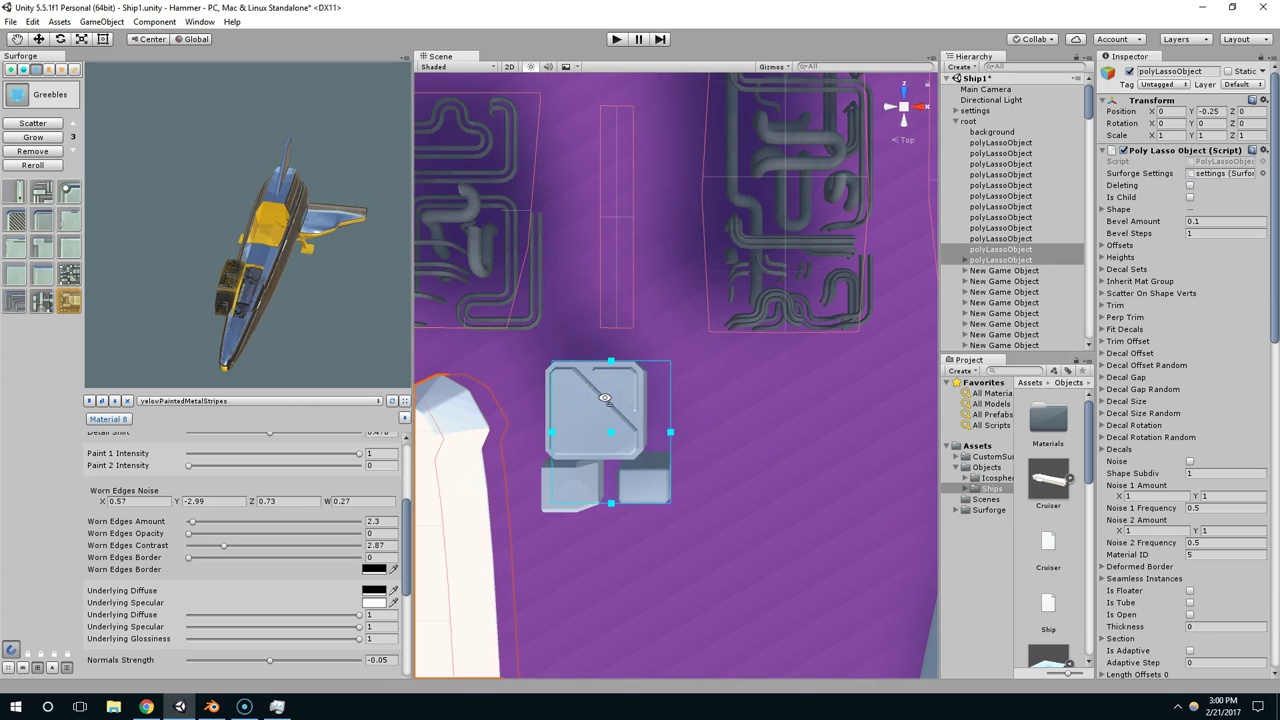
{"action": "right_click", "coordinate": [605, 398]}
{"action": "right_click", "coordinate": [605, 398]}
{"action": "scroll", "coordinate": [605, 398], "scroll_direction": "down", "scroll_amount": 1}
{"action": "right_click", "coordinate": [604, 398]}
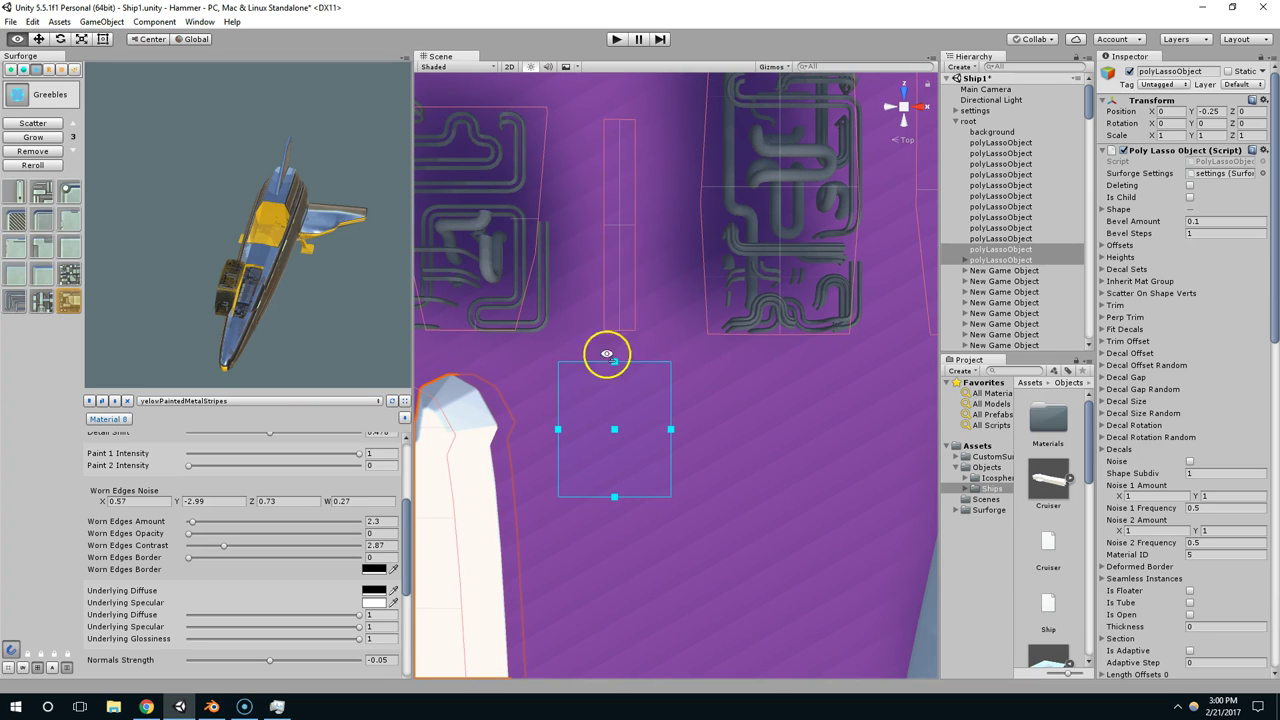
{"action": "scroll", "coordinate": [588, 427], "scroll_direction": "down", "scroll_amount": 3}
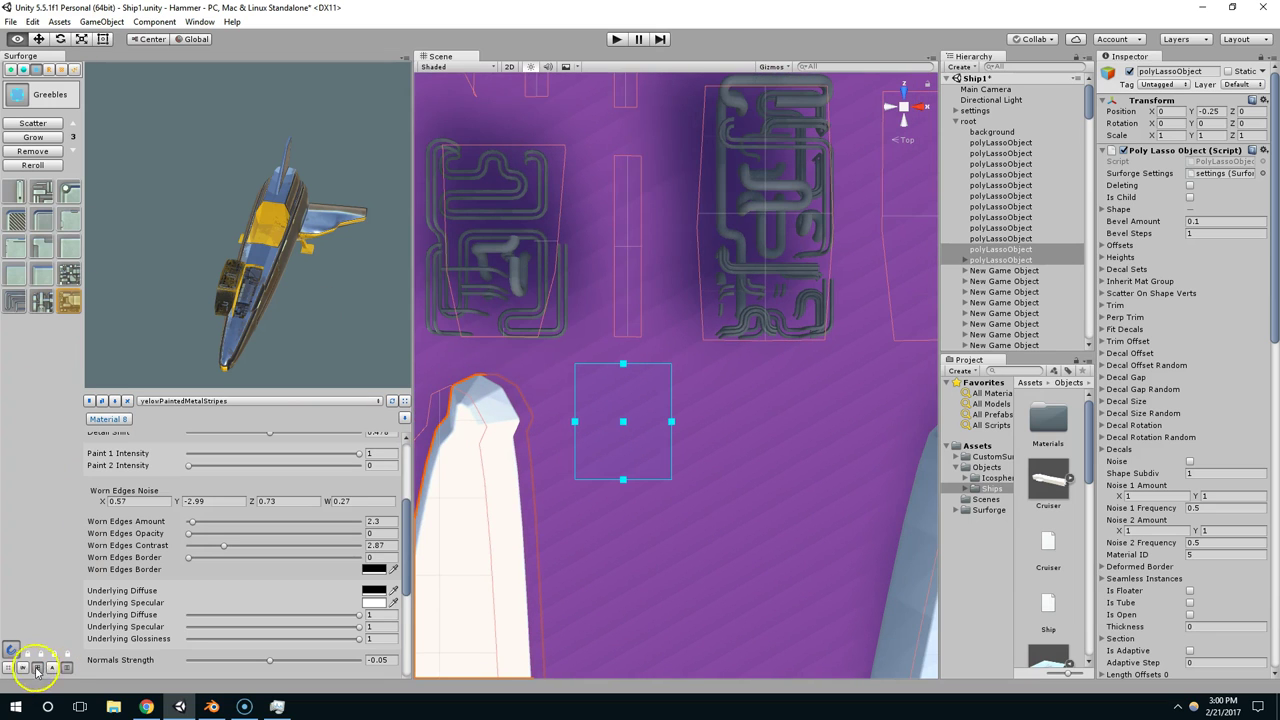